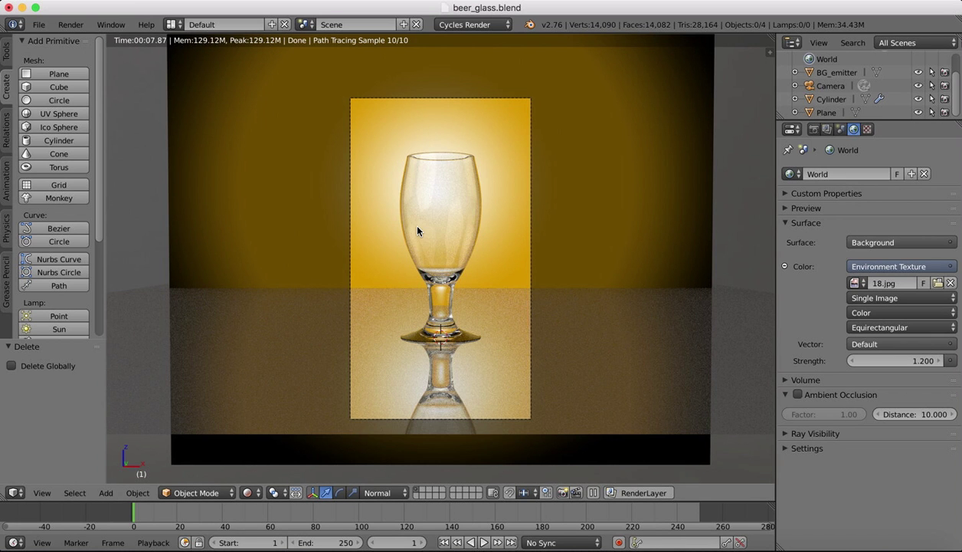
Zoom out of the camera view, orbit the scene, and zoom in close on the glass and amber backdrop
middle_click_drag(413, 278, 429, 216, "shift")
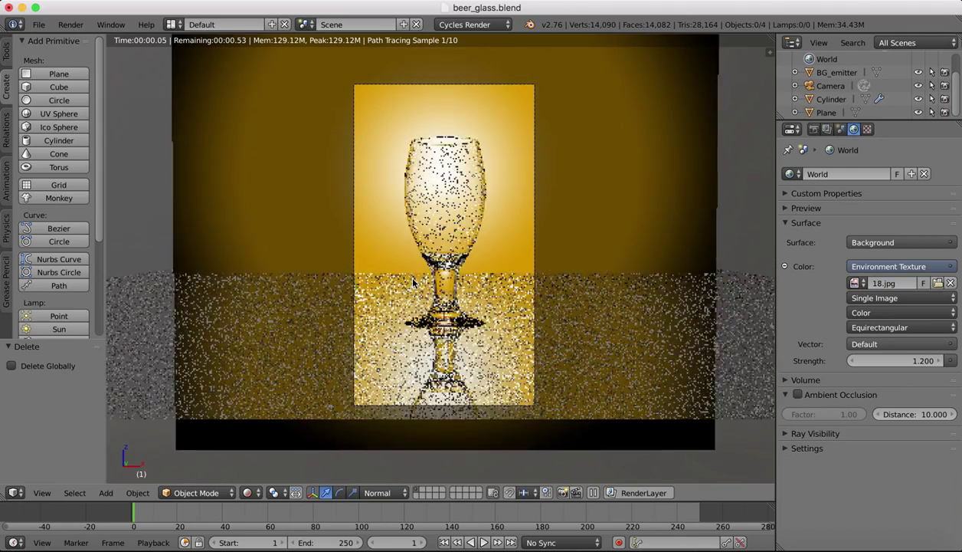
scroll(430, 220, "up", 2)
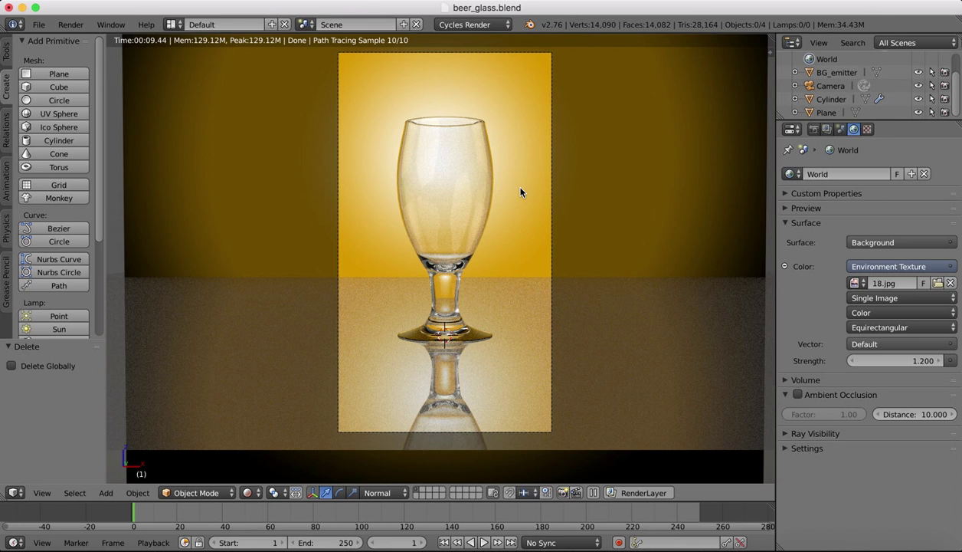
scroll(564, 198, "down", 3)
scroll(565, 198, "down", 2)
scroll(565, 197, "up", 3)
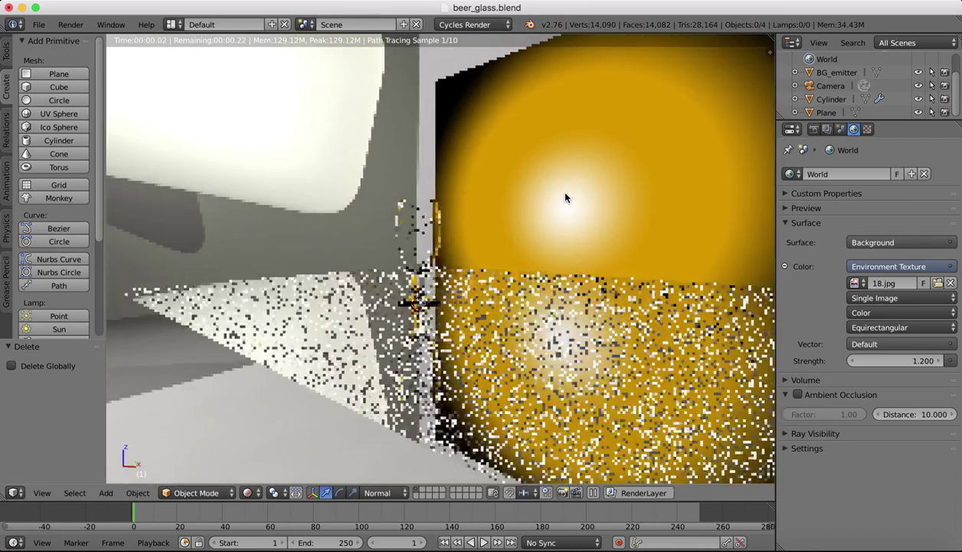
scroll(565, 198, "down", 3)
scroll(564, 198, "right", 5)
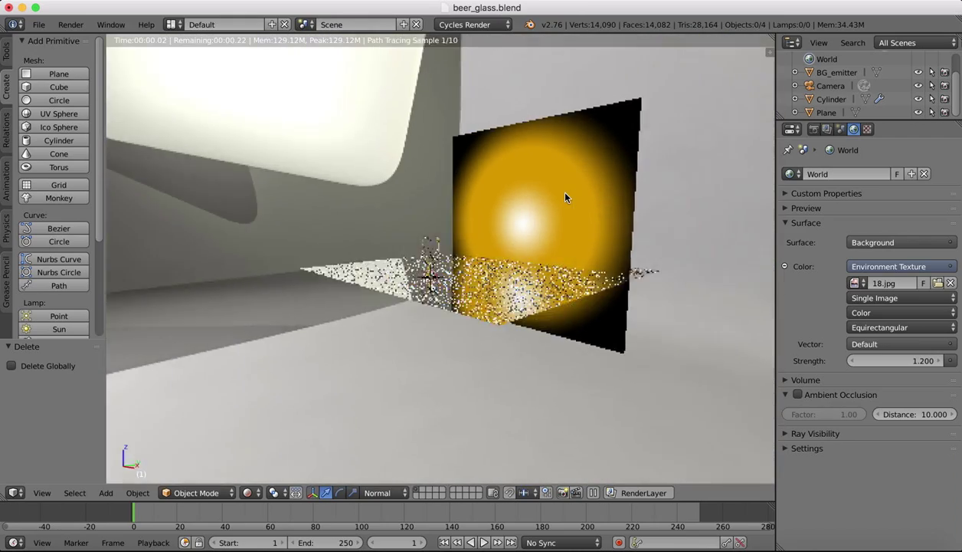
scroll(565, 197, "left", 4)
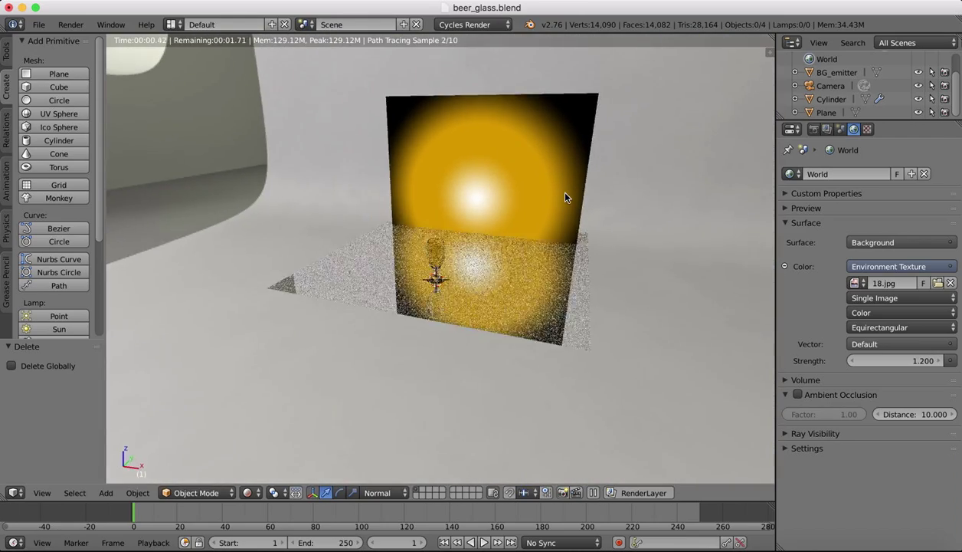
scroll(565, 198, "left", 2)
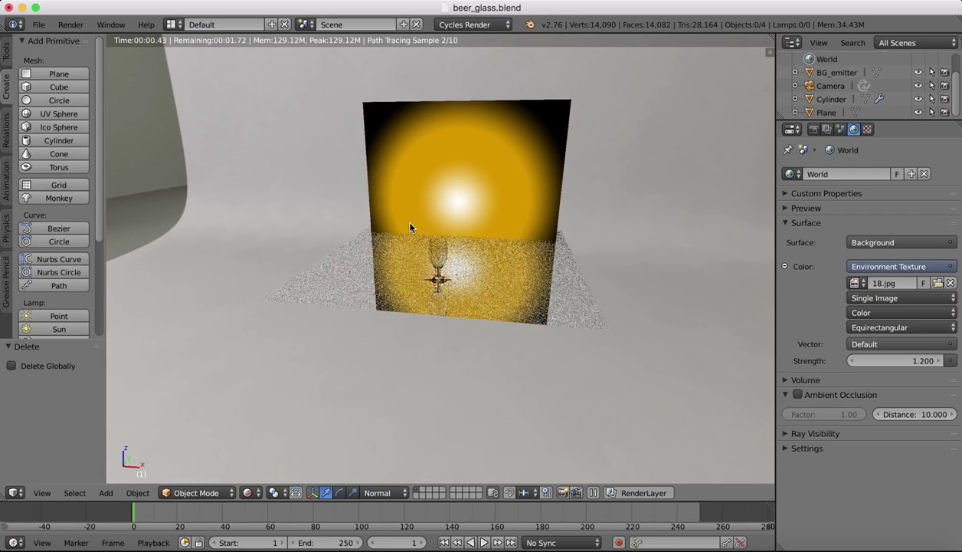
scroll(411, 227, "up", 5)
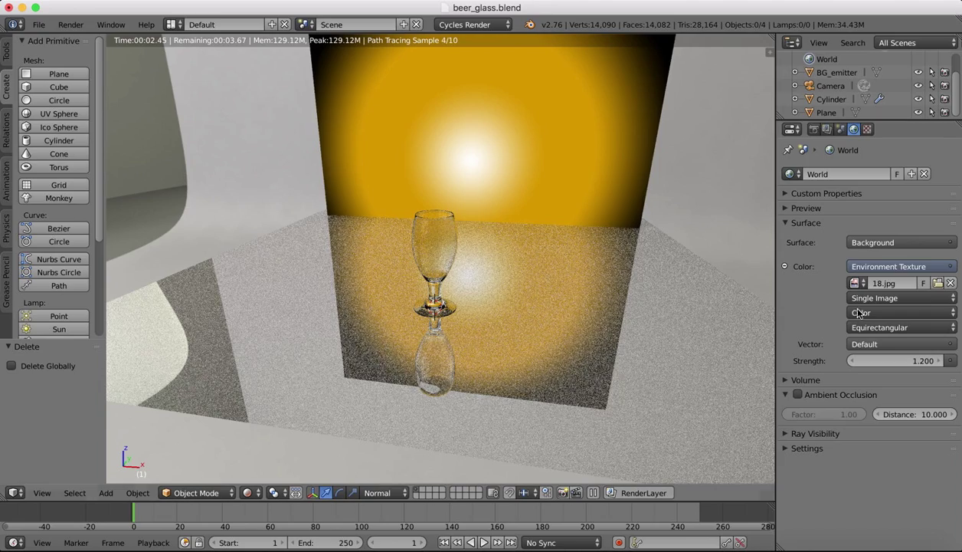
Add a new plane, scale it down, and switch the viewport to Solid shading
left_click(43, 494)
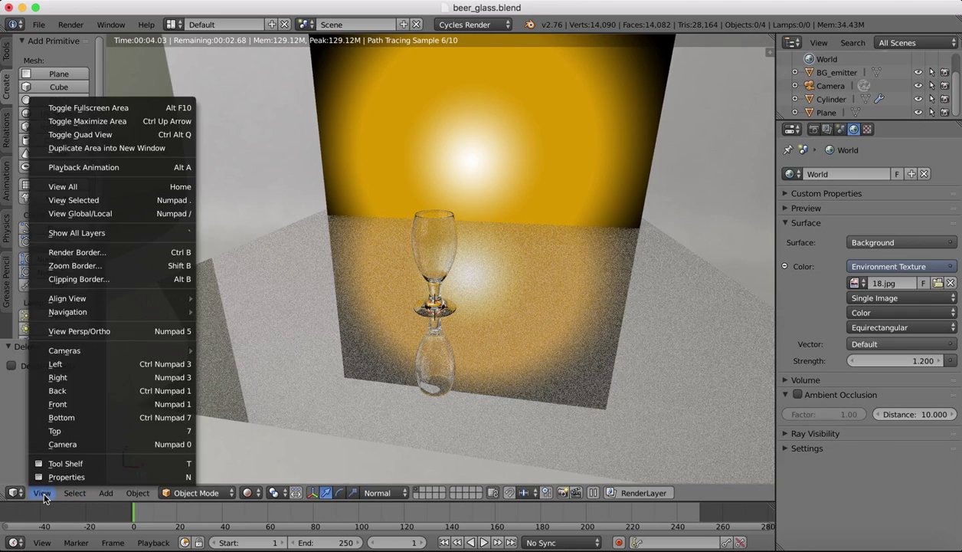
left_click(43, 495)
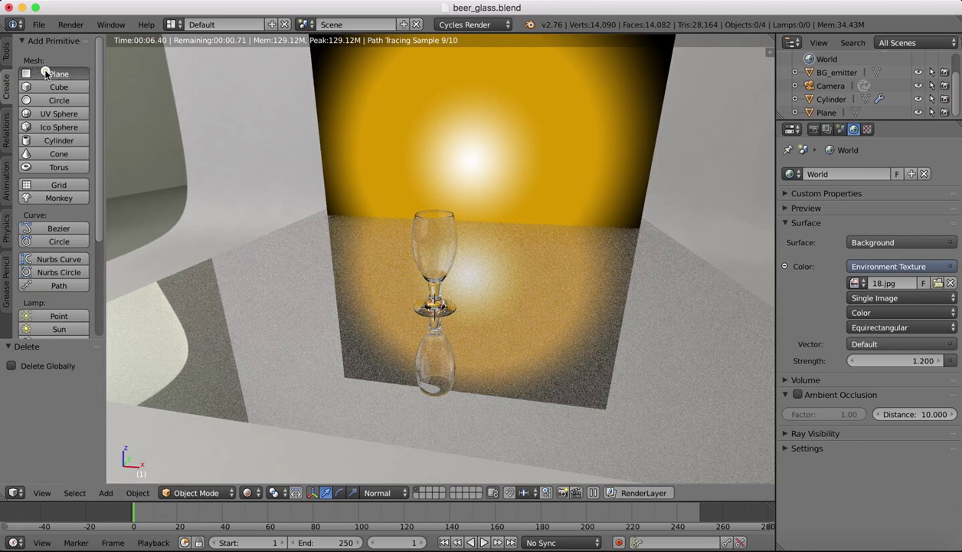
left_click(58, 74)
key("s")
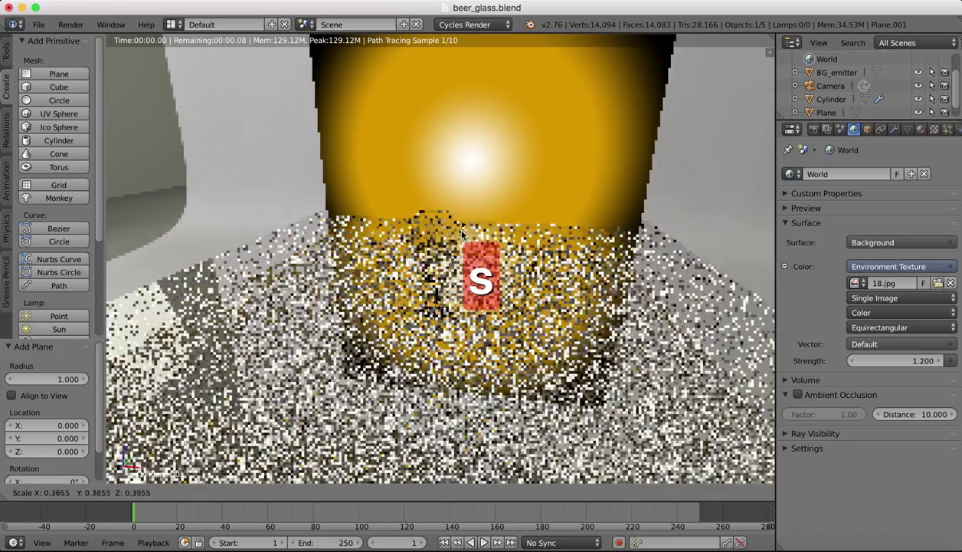
left_click(491, 284)
left_click(247, 492)
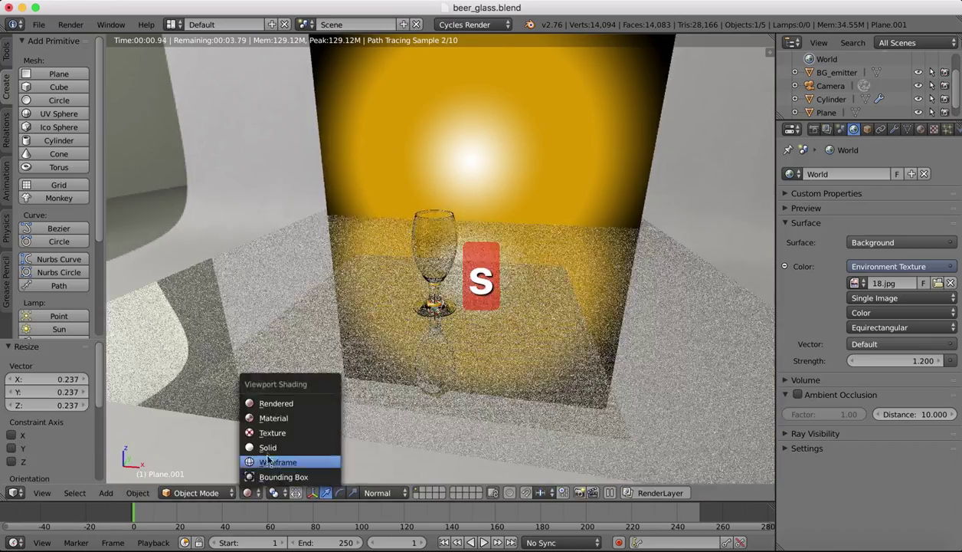
left_click(269, 452)
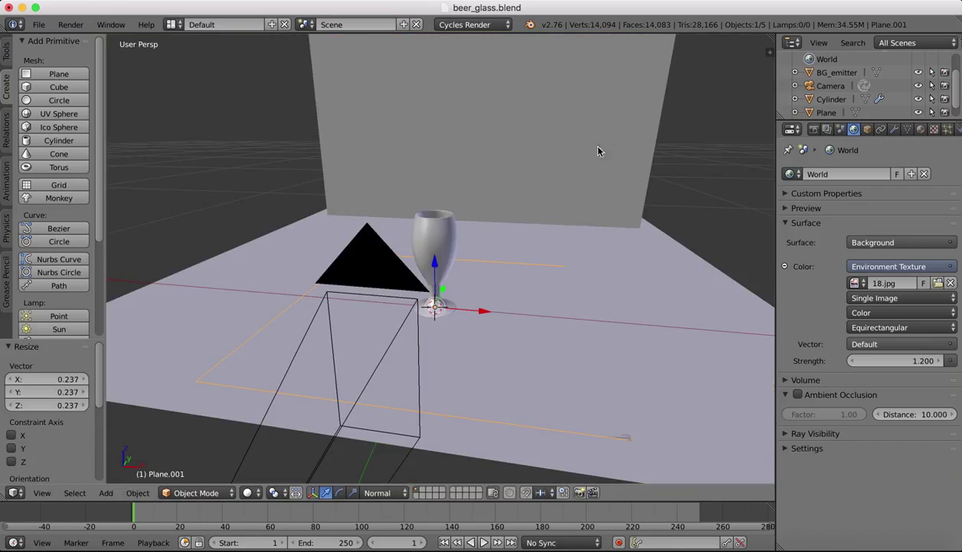
Raise the new plane slightly along Z and shift it left along X
key("g")
key("z")
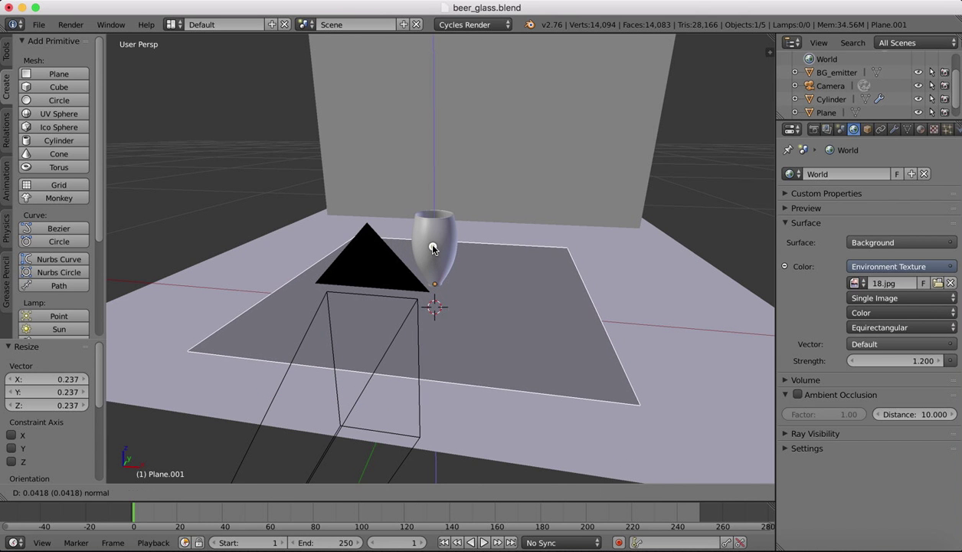
left_click(518, 178)
middle_click_drag(518, 178, 514, 193)
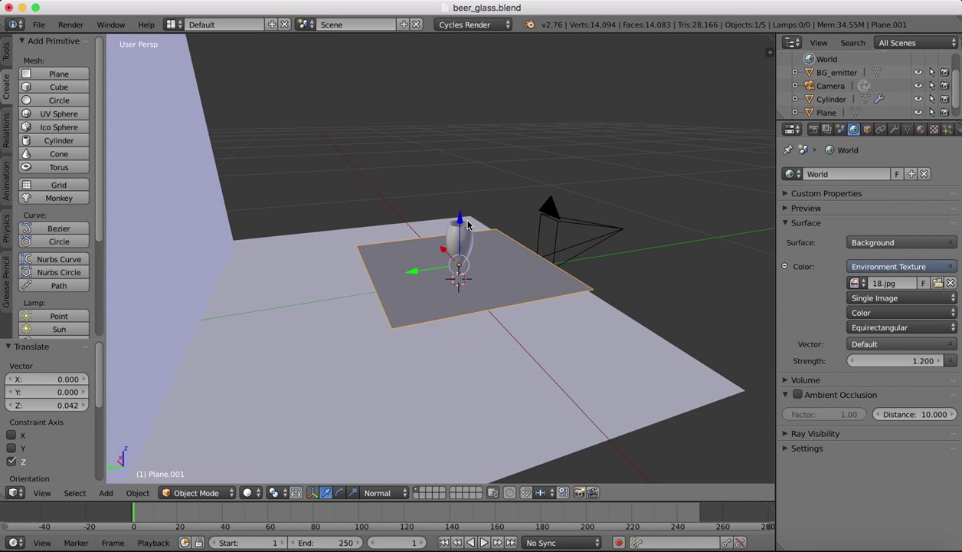
middle_click_drag(536, 241, 402, 161)
left_click_drag(484, 281, 430, 268)
Rotate the plane 90° about X so it stands upright, then lift it higher
key("r")
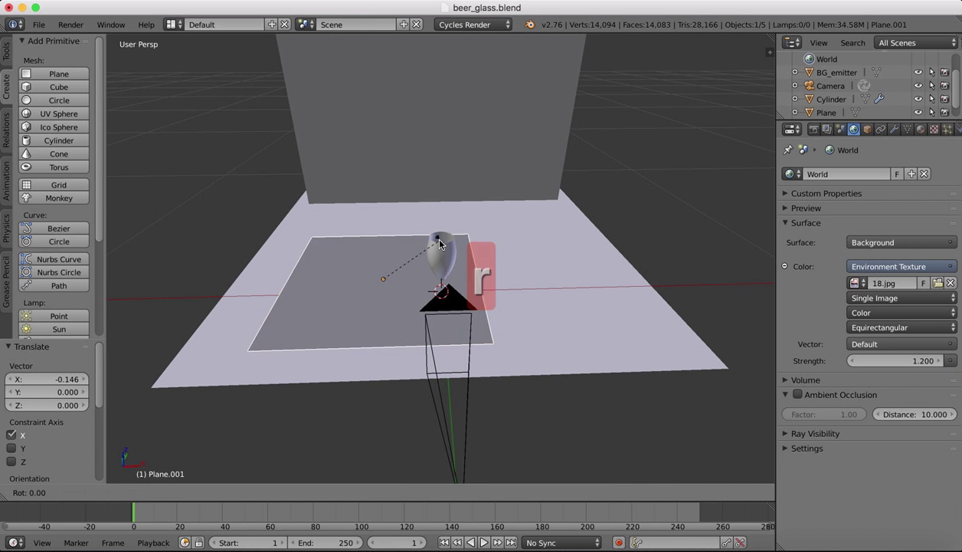
key("z")
type("x")
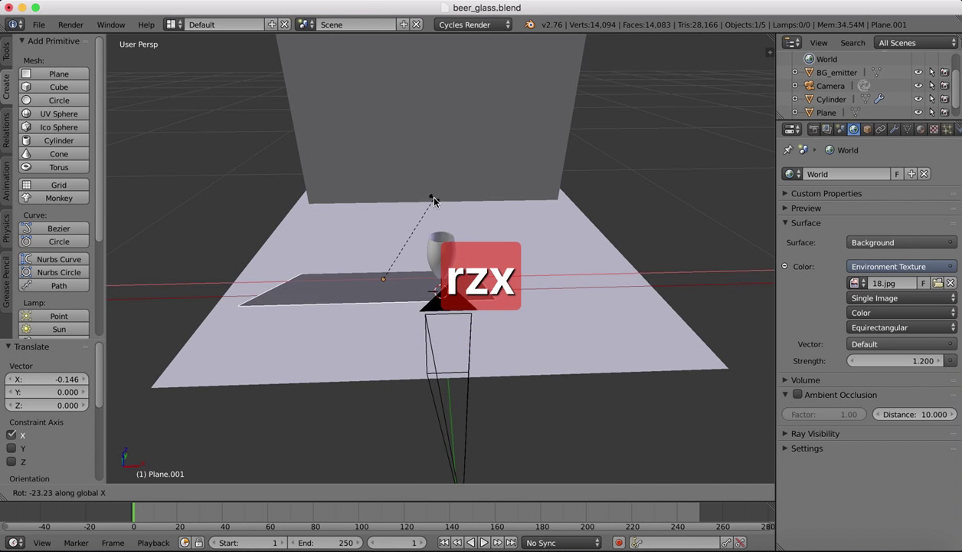
type("90")
left_click(435, 202)
middle_click_drag(369, 174, 334, 216)
left_click_drag(390, 255, 382, 166)
Stretch the upright plane along Z, then narrow it along X into a strip
key("s")
key("z")
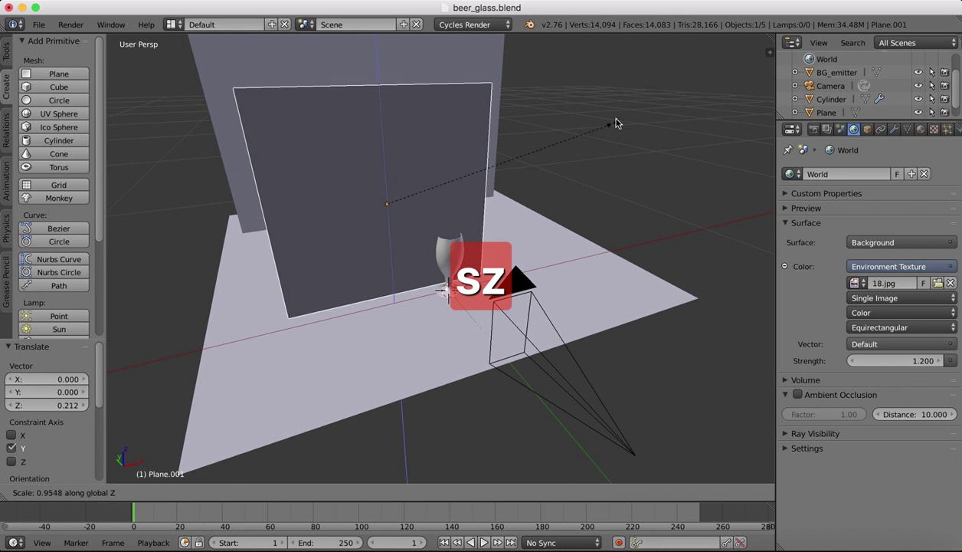
left_click(628, 106)
key("x")
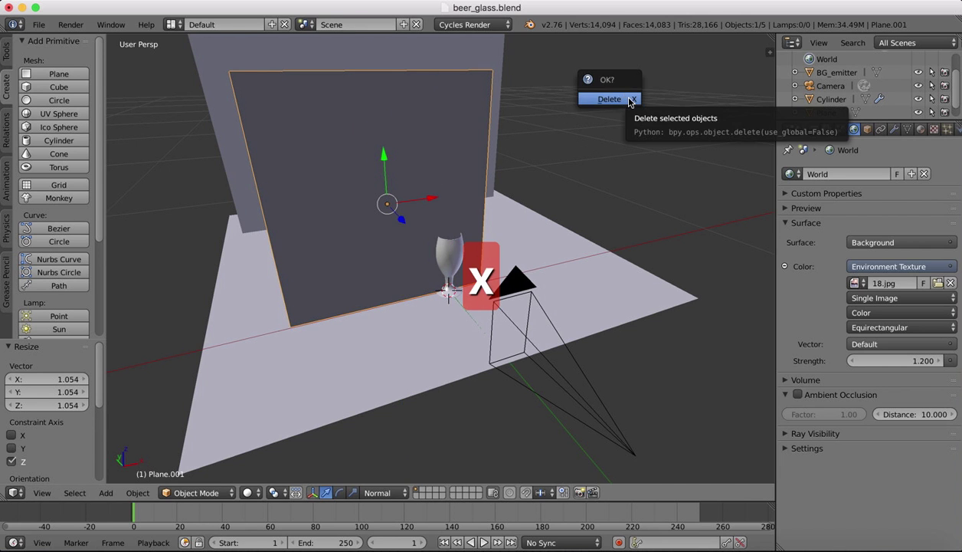
key("s")
key("x")
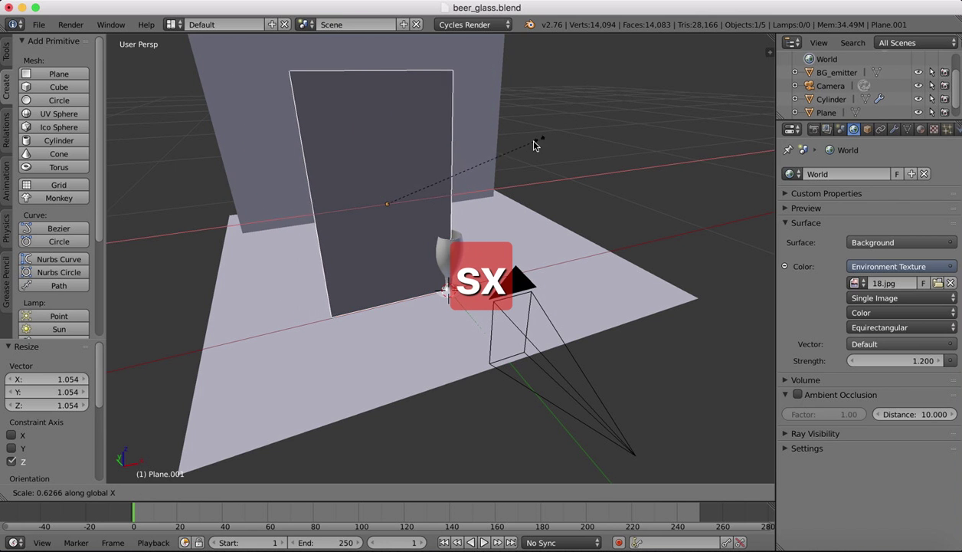
left_click(473, 179)
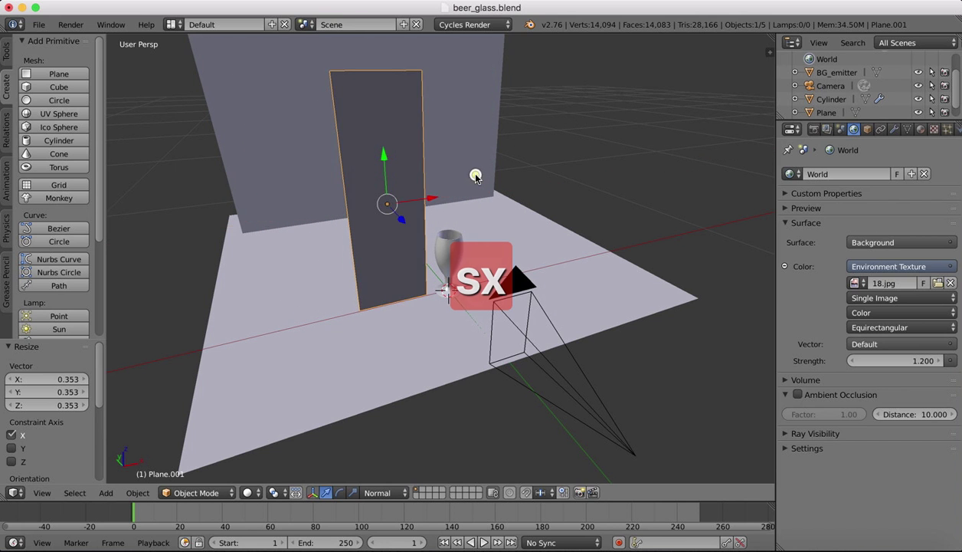
Move the strip over to the left side of the glass
middle_click_drag(475, 174, 425, 180)
left_click_drag(344, 190, 299, 197)
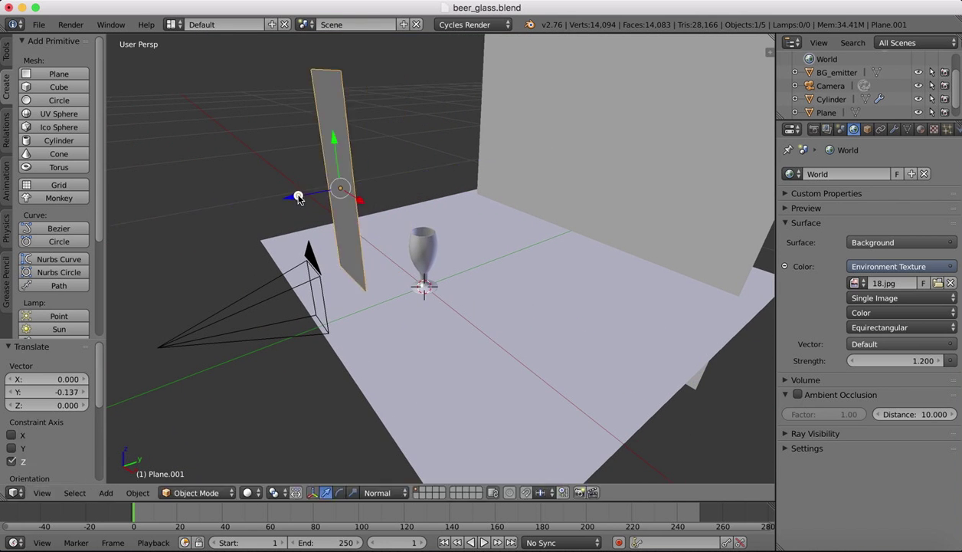
left_click_drag(355, 207, 247, 187)
middle_click_drag(404, 176, 484, 216)
mouse_move(485, 365)
left_mouse_down()
mouse_move(507, 378)
mouse_move(498, 369)
left_mouse_up()
Turn the strip about Z and shift it along X and Y beside the glass
key("r")
key("y")
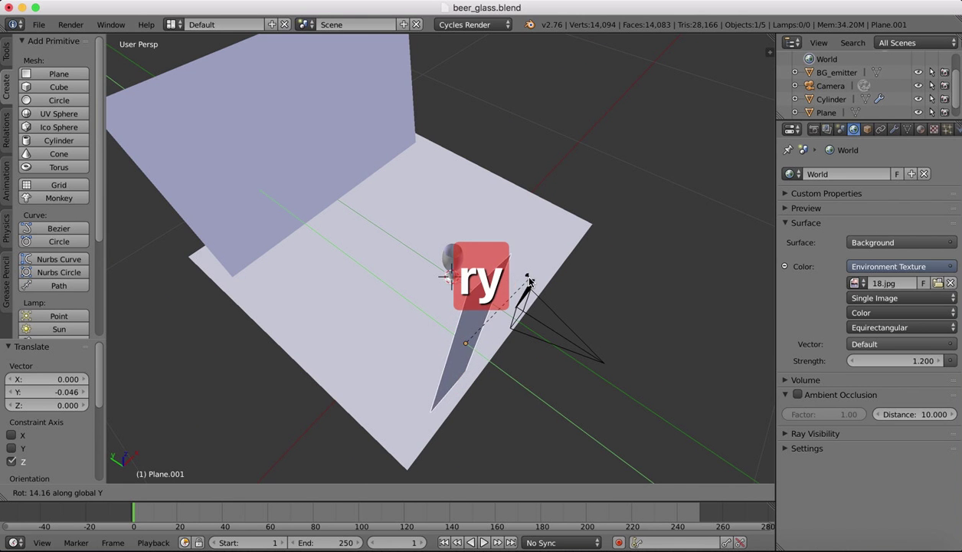
key("x")
key("z")
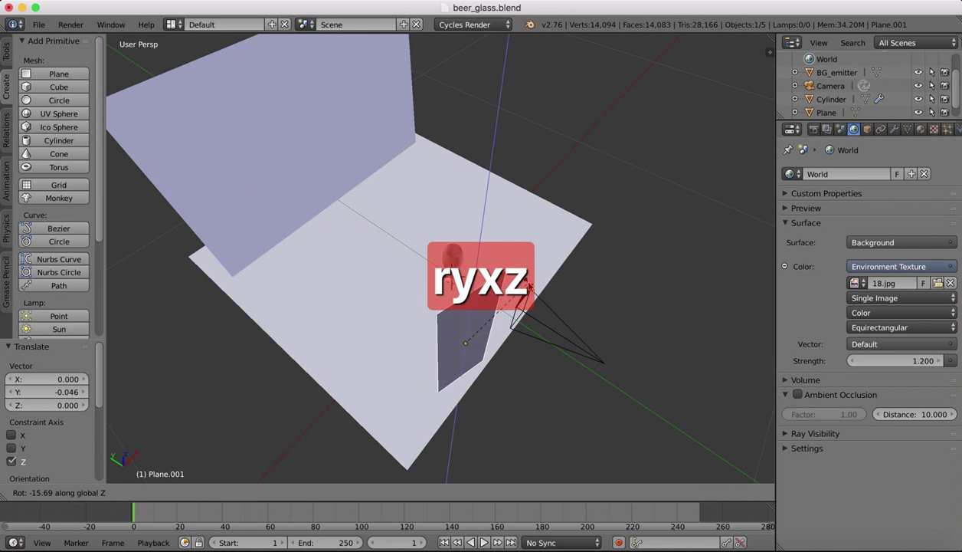
left_click(604, 292)
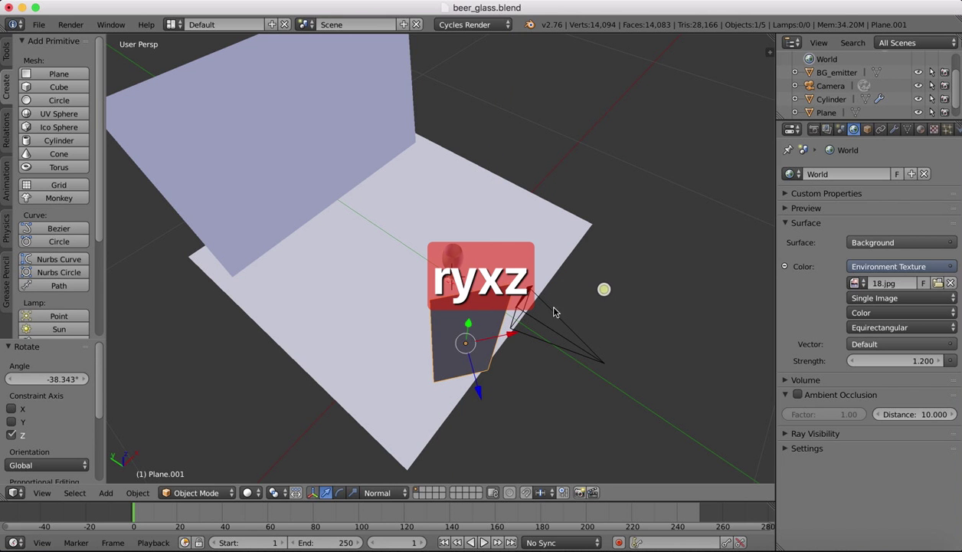
left_click_drag(512, 336, 481, 335)
middle_click_drag(481, 335, 490, 307)
left_click_drag(312, 163, 308, 132)
Tilt the strip about 15 degrees around X, then undo the tilt
key("r")
key("z")
key("x")
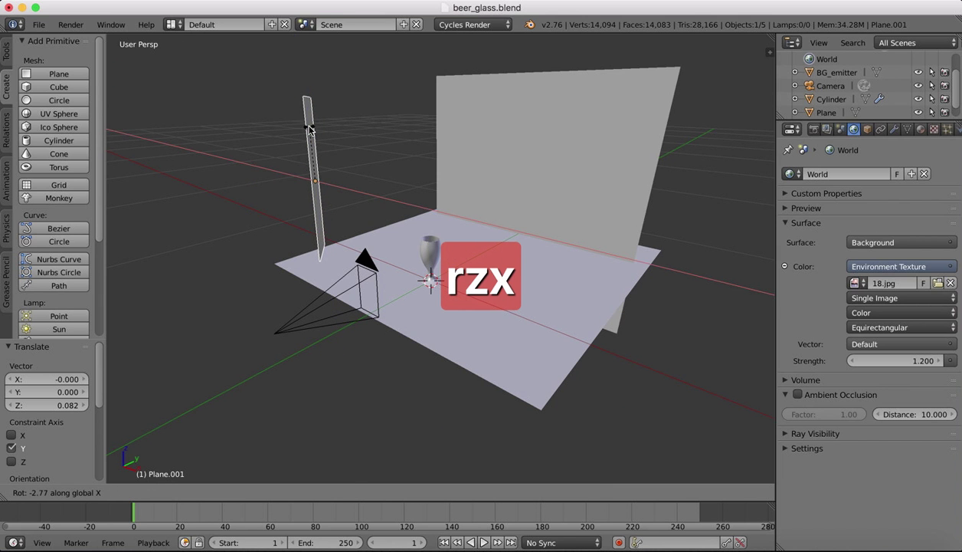
left_click(320, 132)
middle_click_drag(321, 132, 320, 133)
key("super+z")
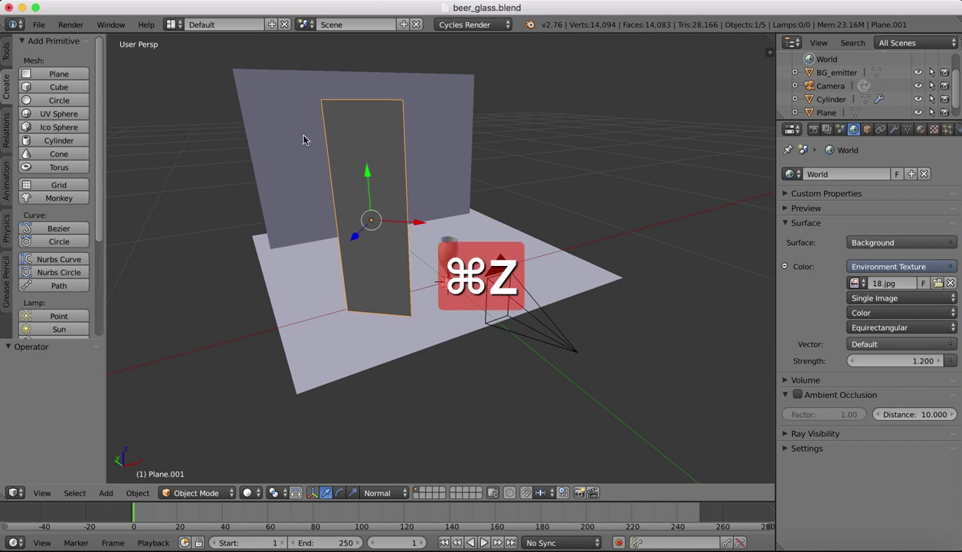
Using the rotate manipulator's red ring, tilt the strip -15.047° about its X axis
left_click(377, 492)
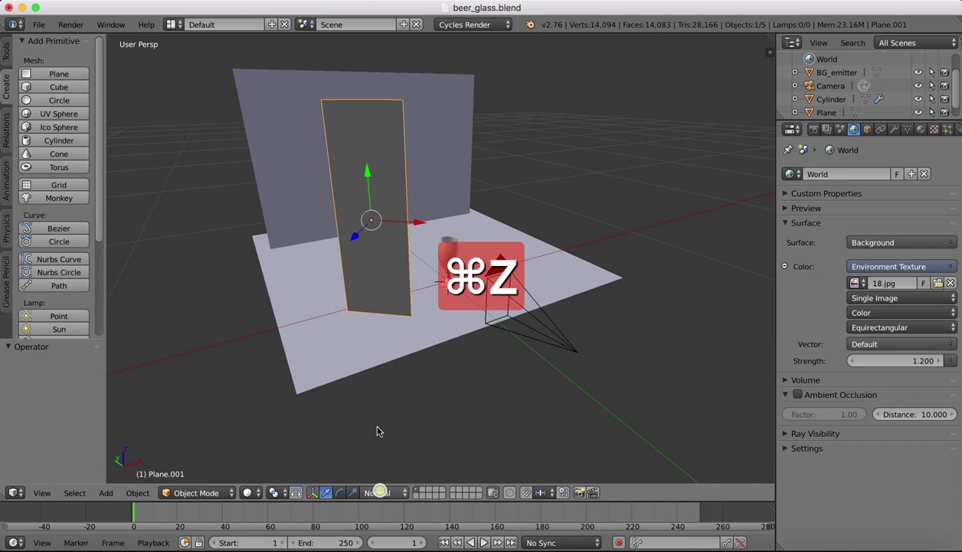
middle_click_drag(360, 304, 392, 246)
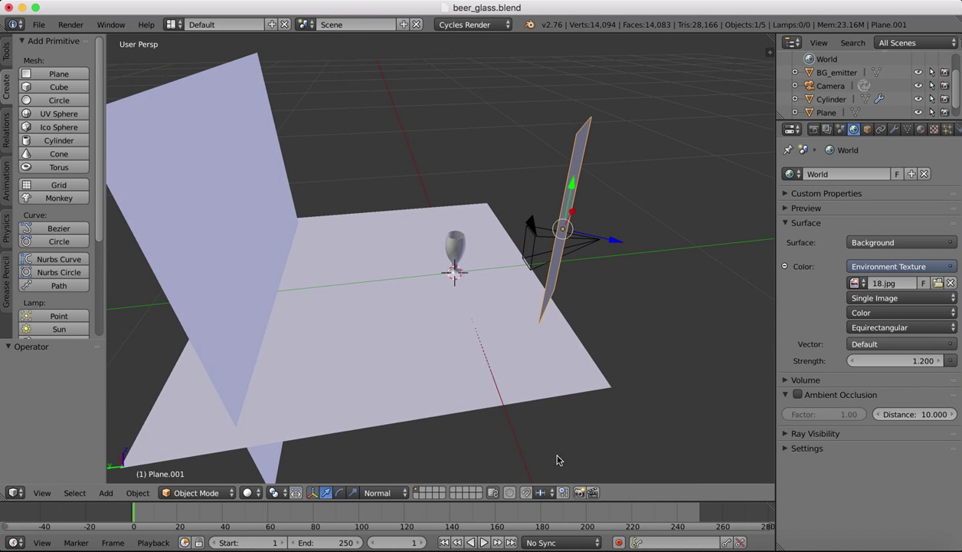
left_click(339, 492)
left_click_drag(599, 198, 583, 191)
middle_click_drag(582, 191, 515, 204)
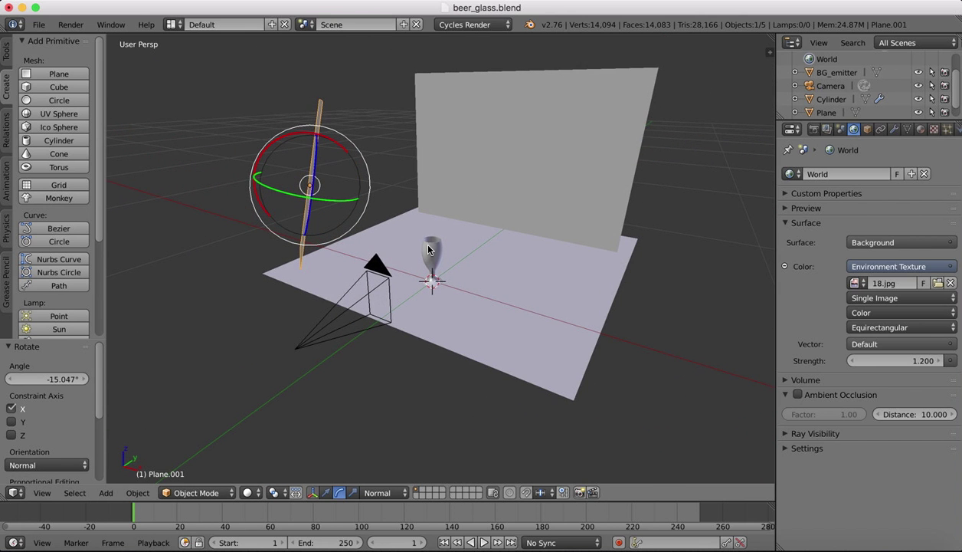
Give Plane.001 a new material, Material.003, with an Emission surface shader
left_click(919, 129)
left_click(951, 175)
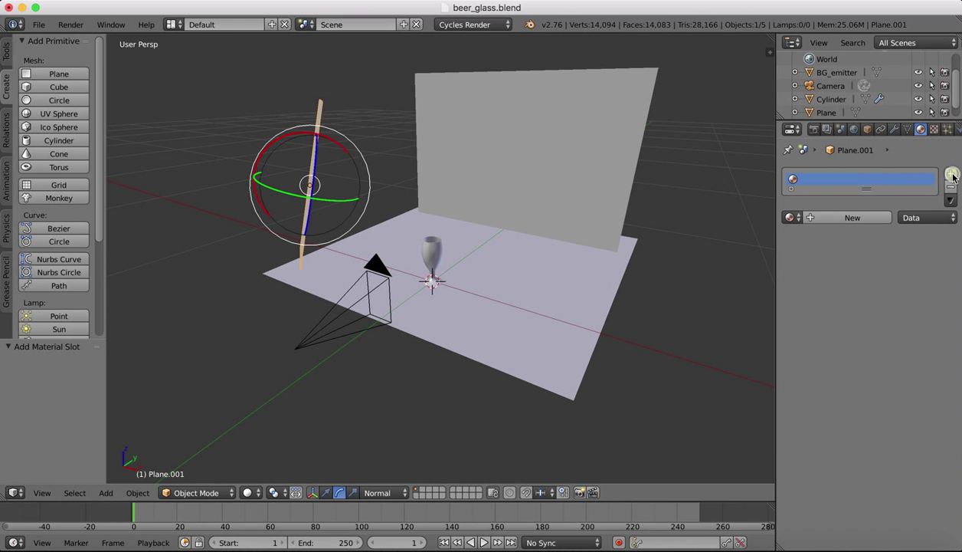
left_click(790, 218)
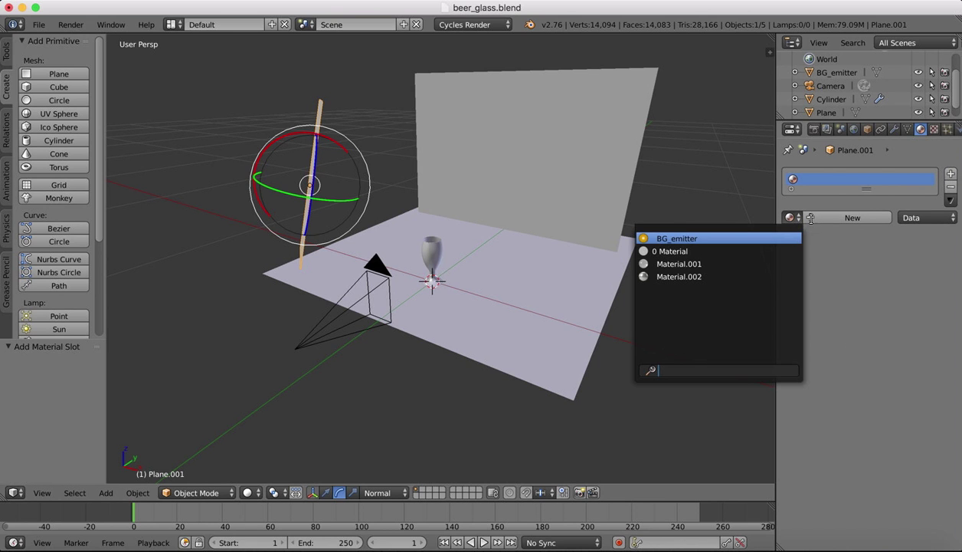
left_click(851, 218)
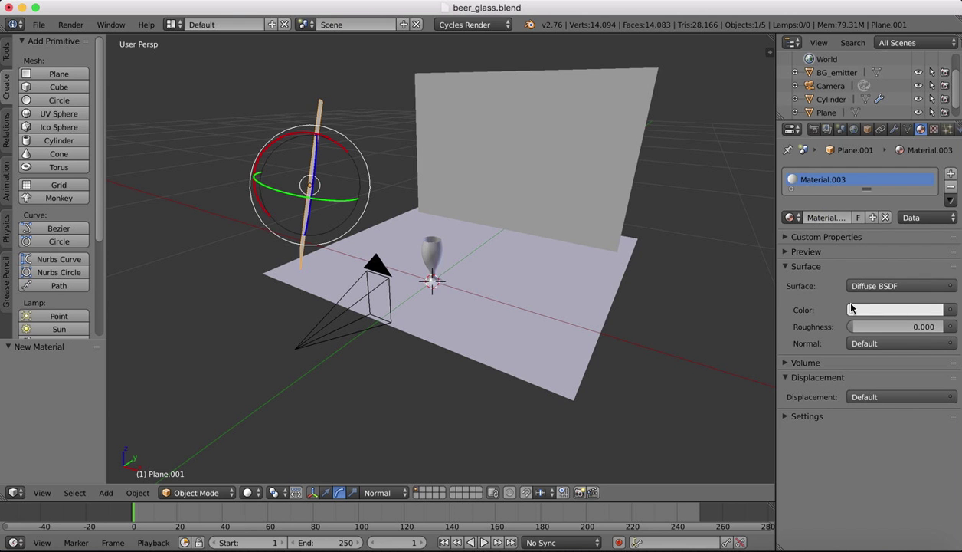
left_click(881, 286)
left_click(783, 108)
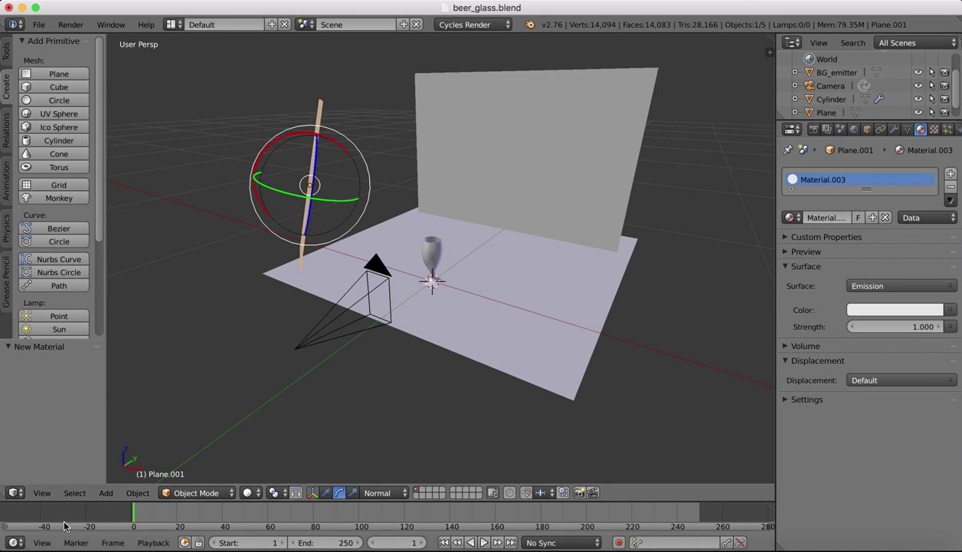
left_click(42, 492)
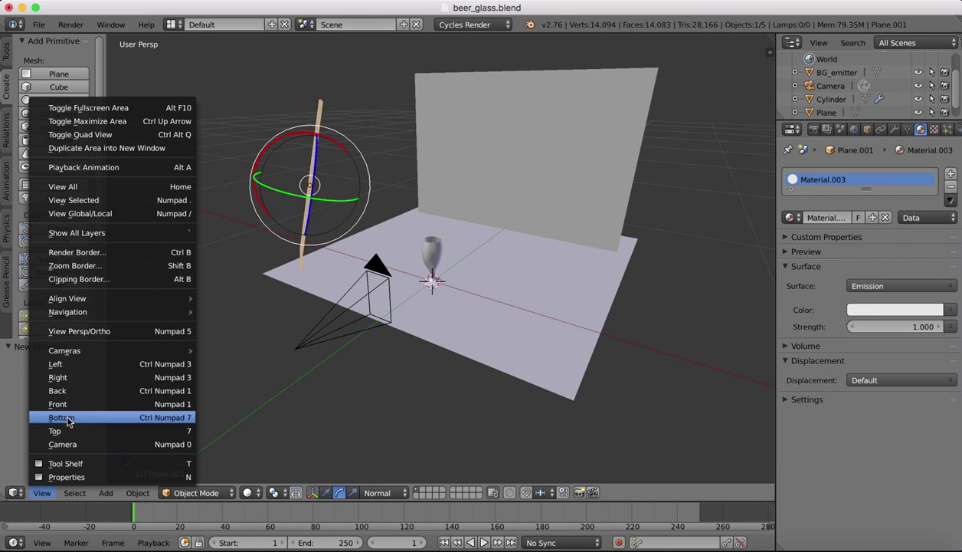
Look through the scene camera in Rendered shading and zoom into the camera frame
left_click(64, 442)
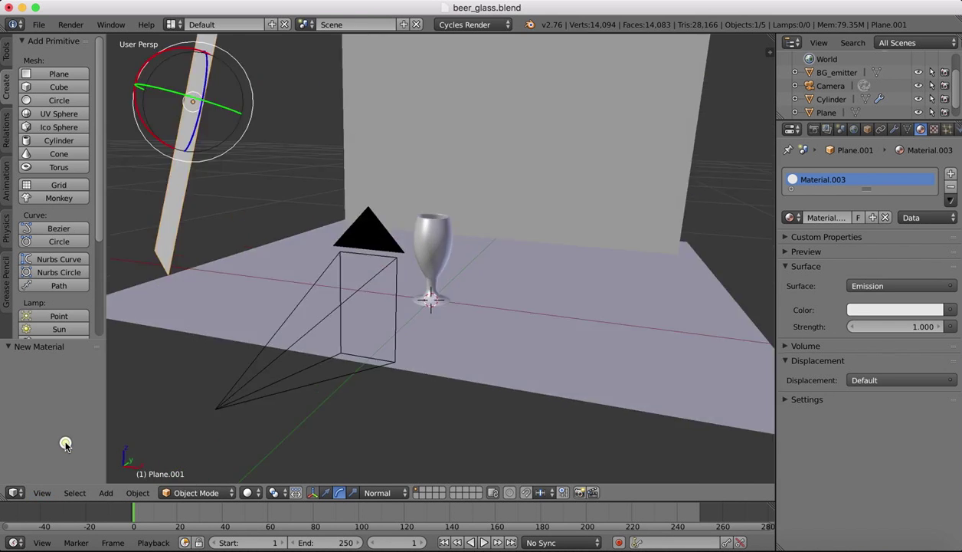
left_click(247, 493)
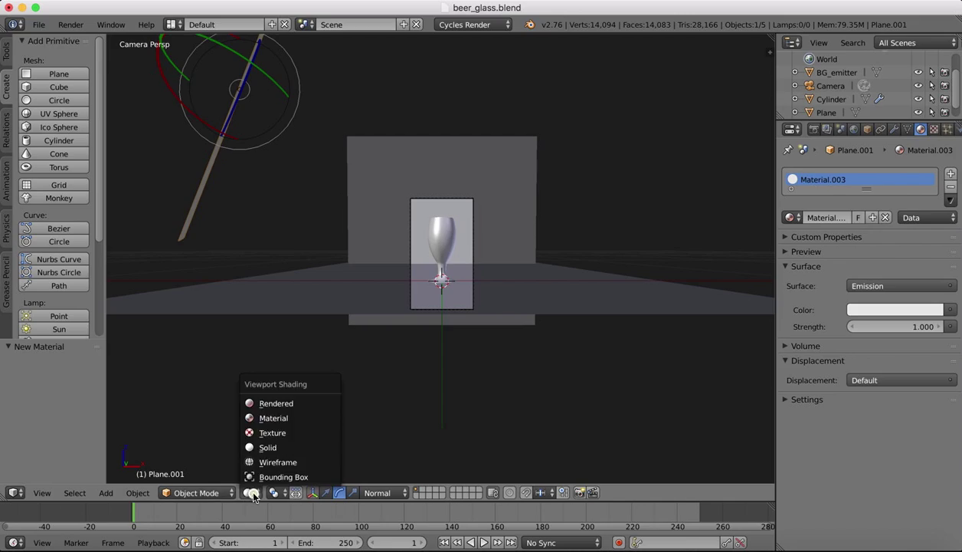
left_click(253, 400)
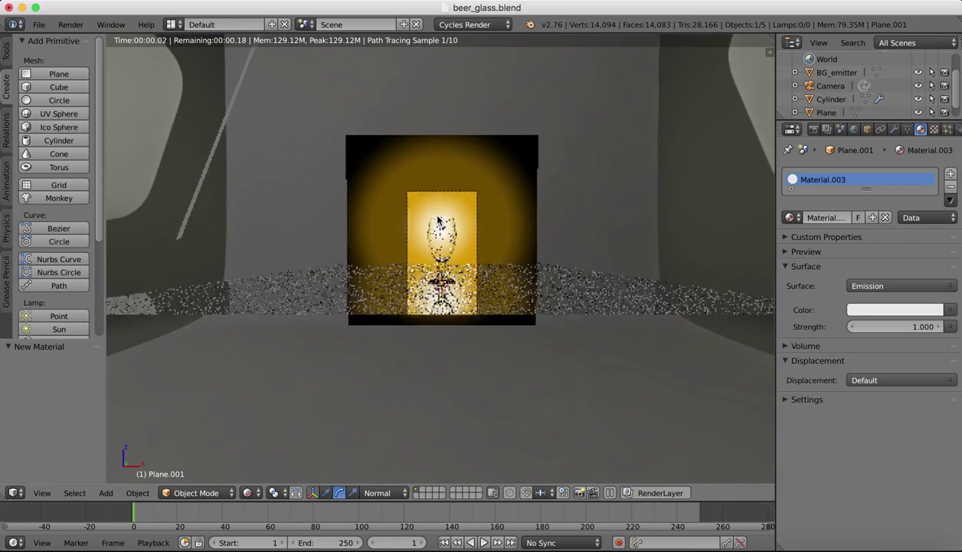
scroll(438, 221, "up", 5)
scroll(438, 221, "up", 4)
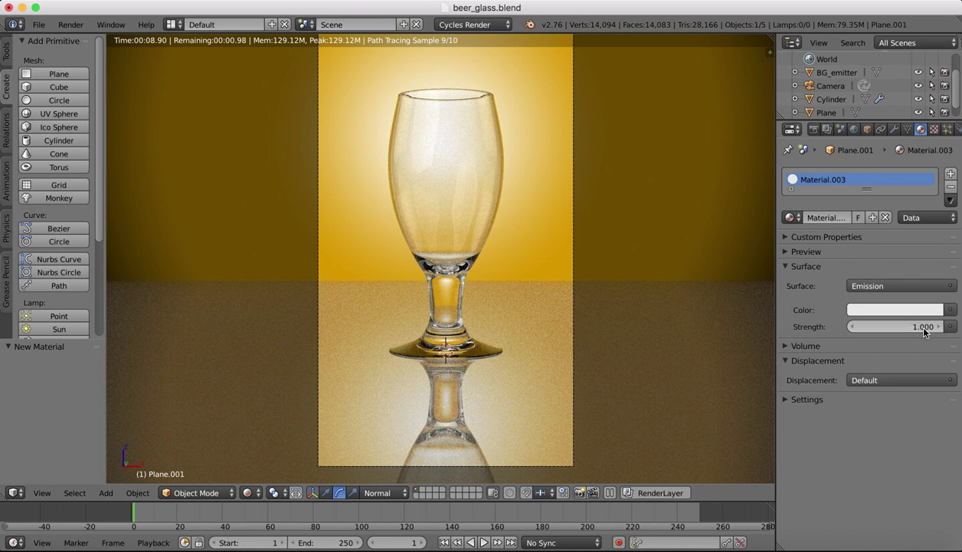
Raise the emission Strength from 1.000 to 2.400, then leave camera view with Numpad 0
left_click_drag(926, 327, 925, 331)
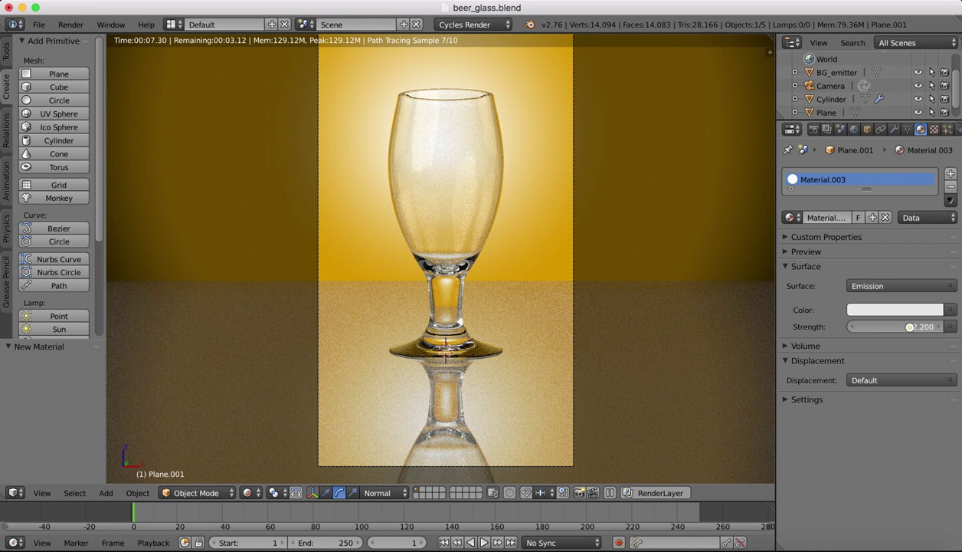
left_click_drag(911, 326, 918, 327)
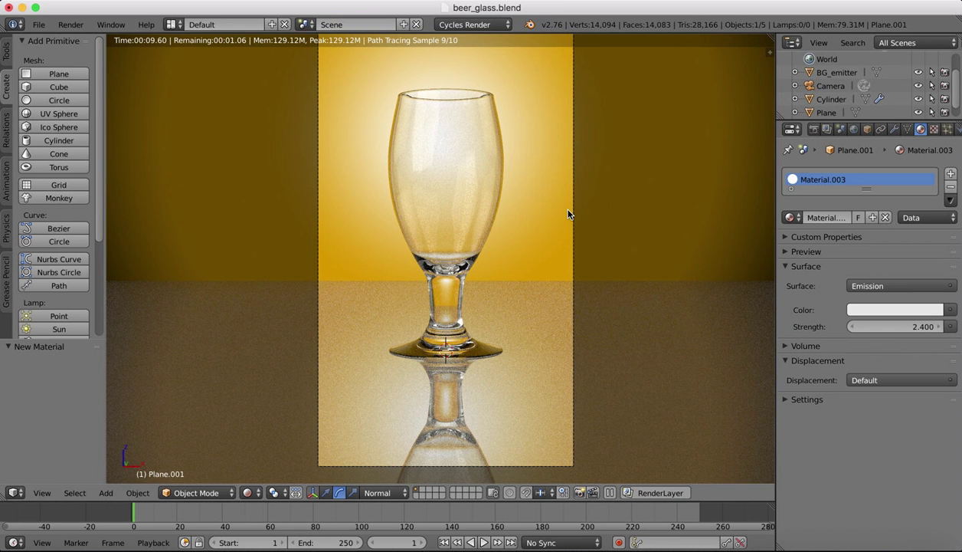
key("KP_0")
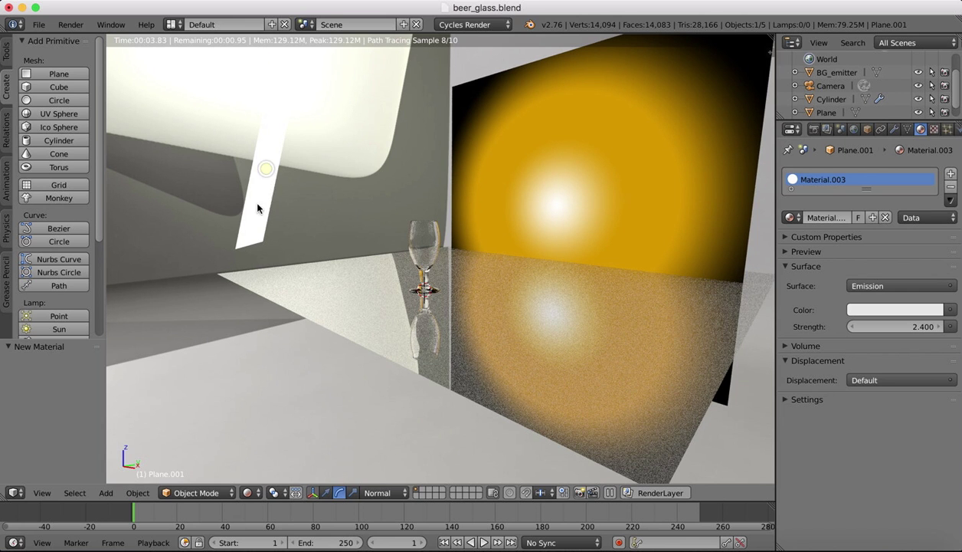
In Solid shading, tilt the strip a further 12.853° about X and lower it 0.110 along Z
left_click(247, 492)
left_click(261, 451)
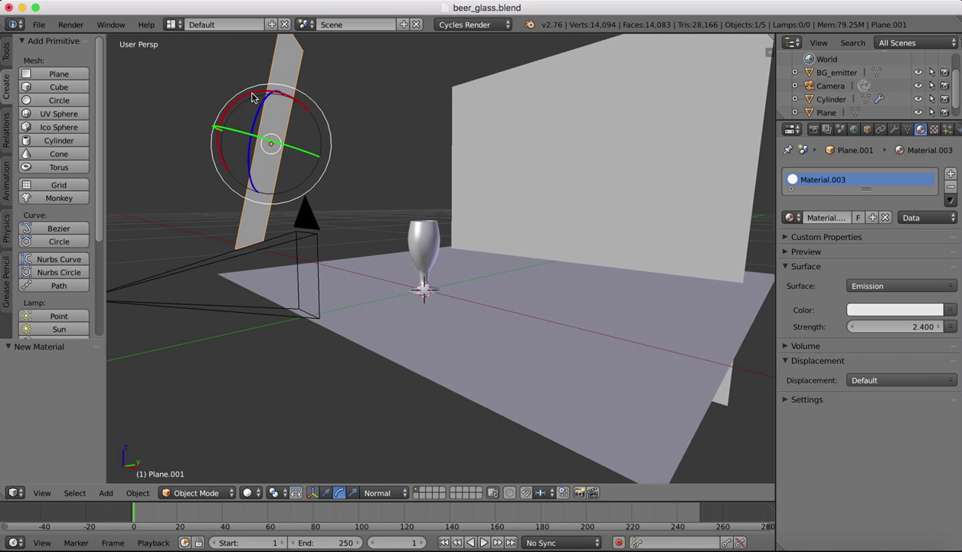
left_click_drag(253, 96, 239, 98)
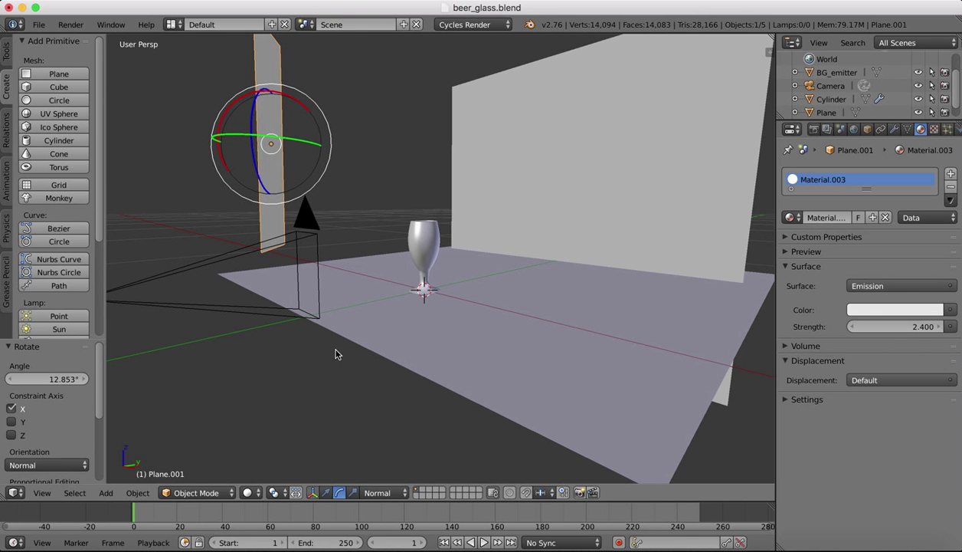
key("g")
key("z")
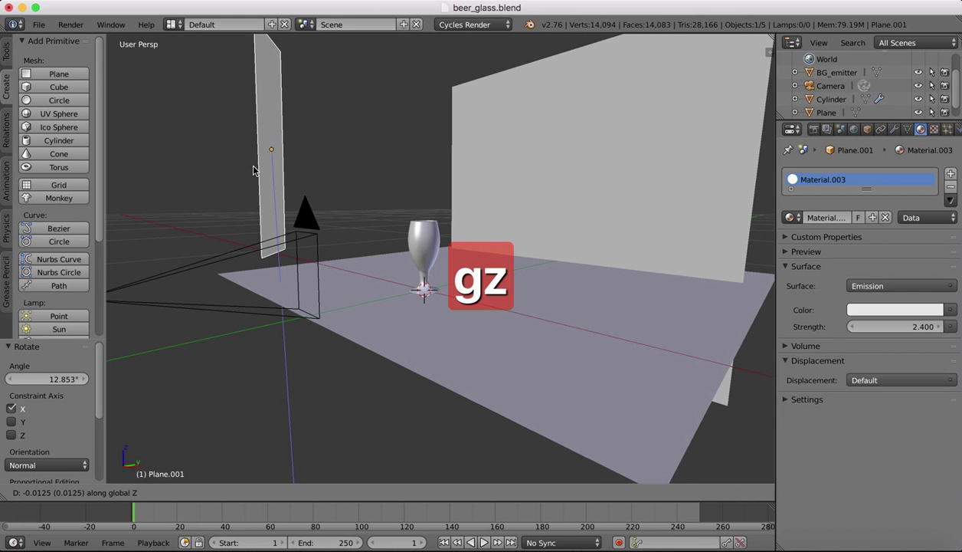
left_click(257, 205)
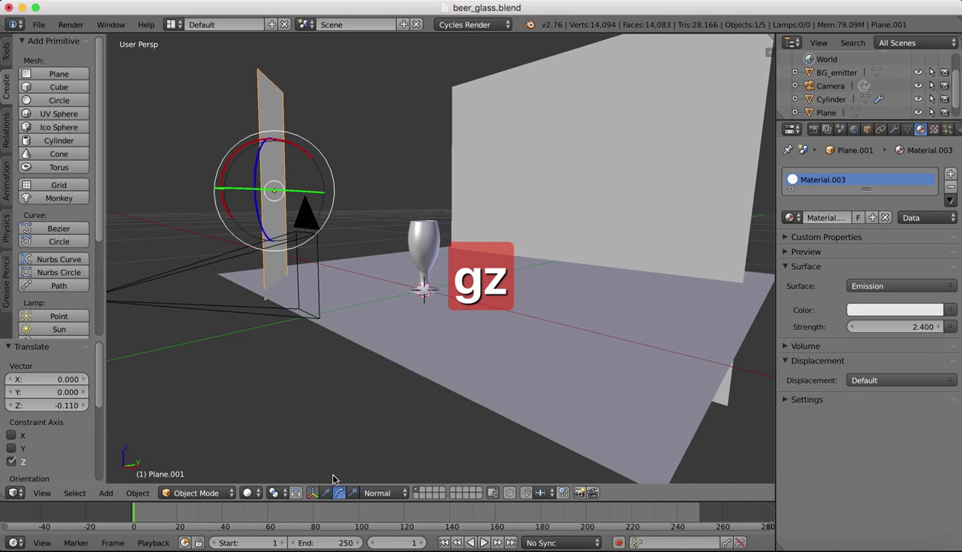
Staying in Object Mode, return to the camera view in Rendered shading and zoom in
left_click(197, 494)
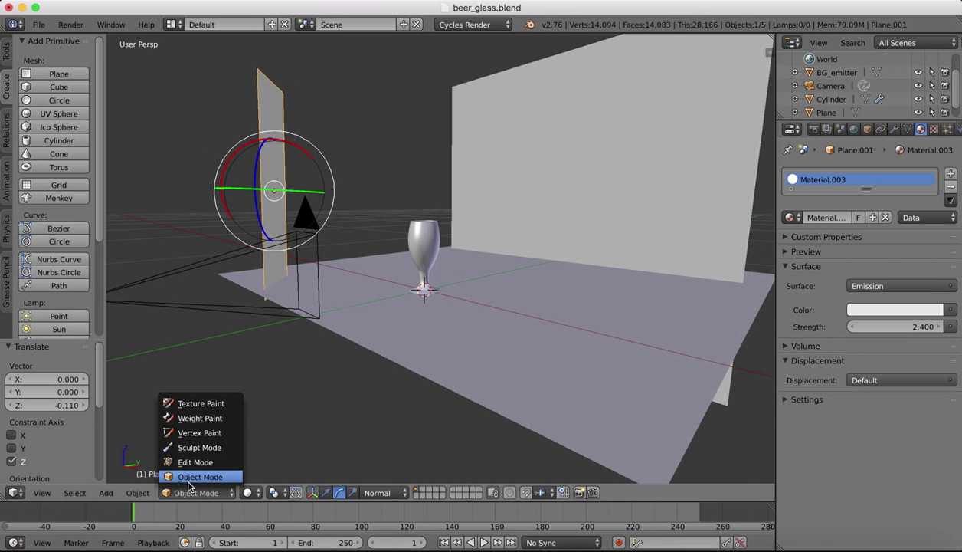
left_click(184, 477)
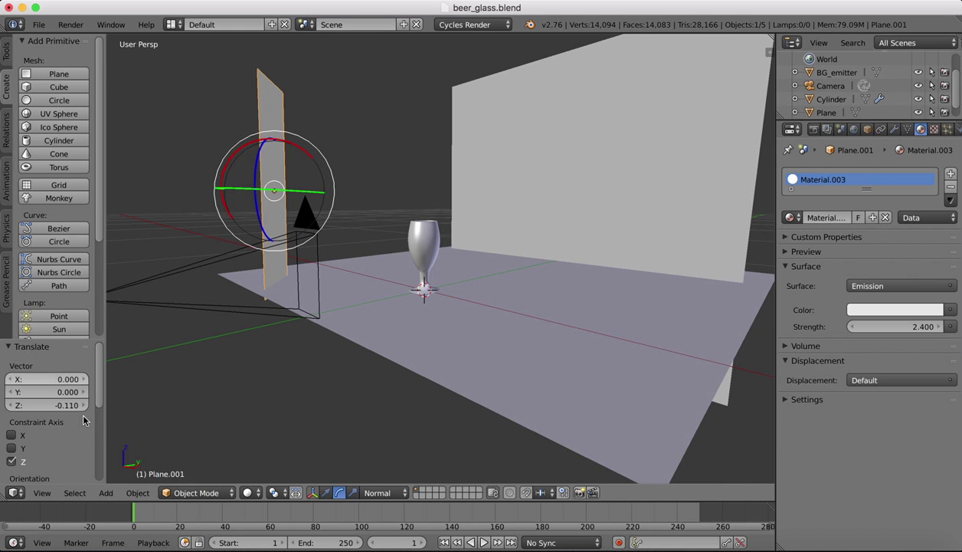
left_click(42, 494)
left_click(62, 445)
left_click(249, 492)
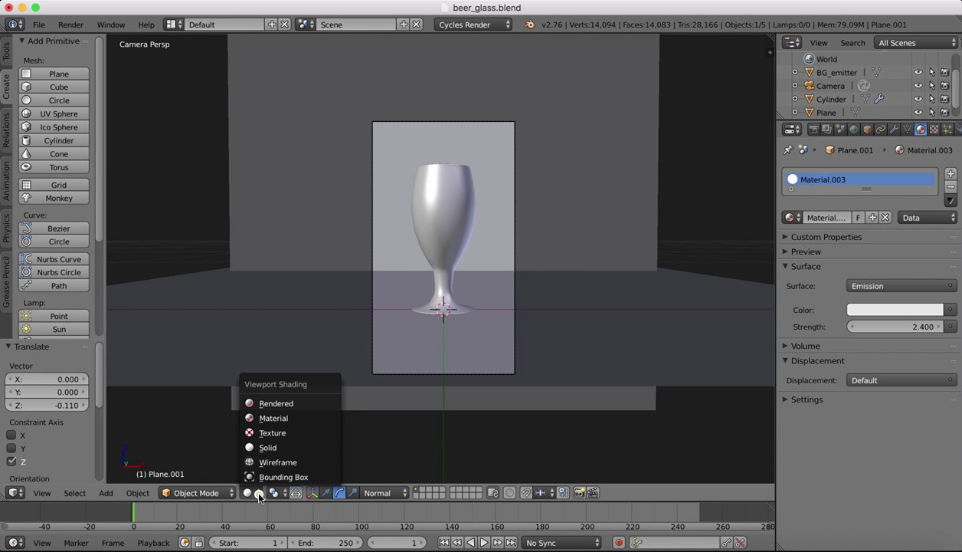
left_click(268, 403)
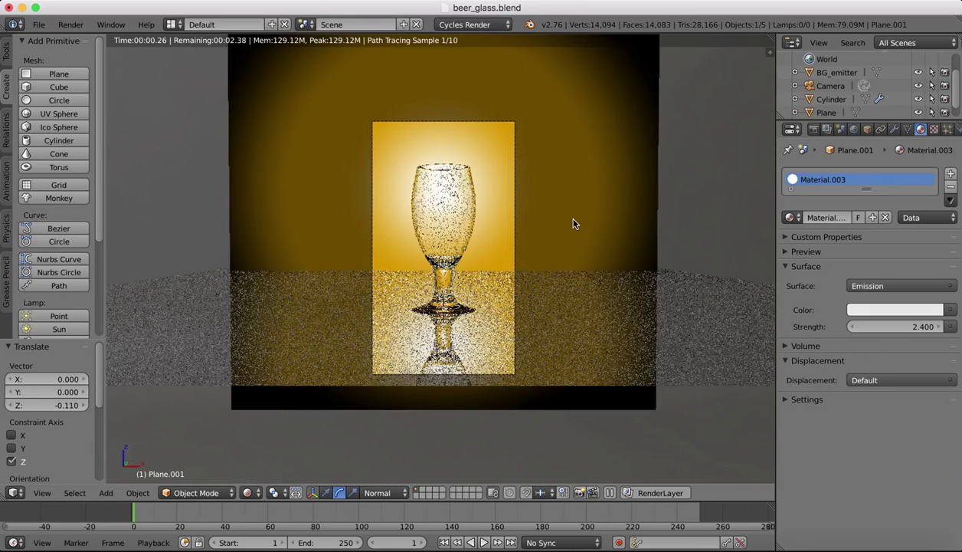
scroll(471, 227, "up", 2)
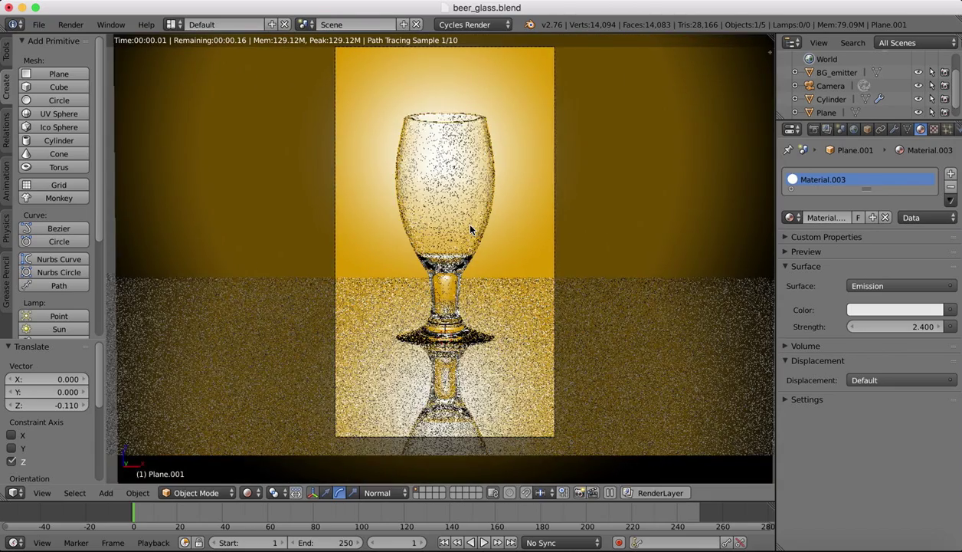
scroll(471, 227, "up", 1)
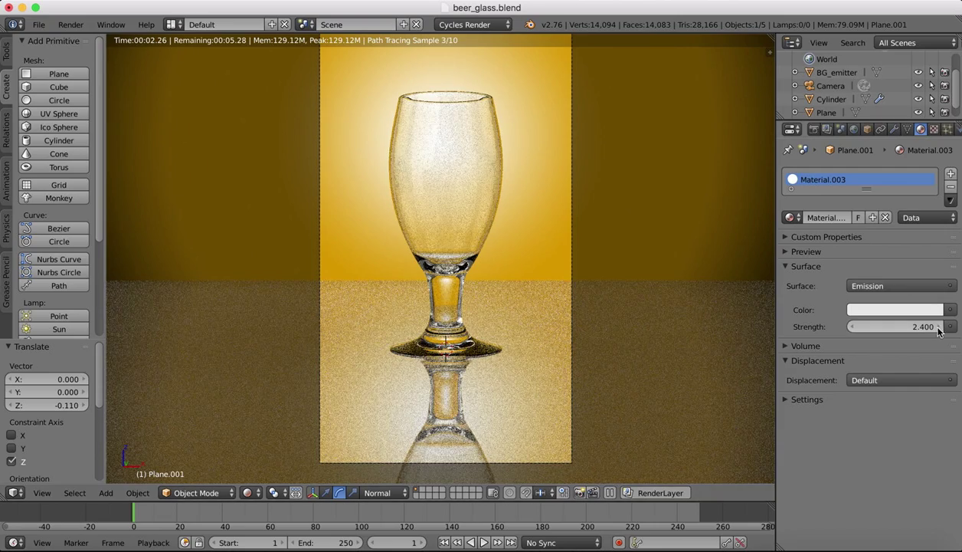
Raise the emission Strength to 3.400, then settle it back at 2.600
left_click_drag(936, 327, 939, 331)
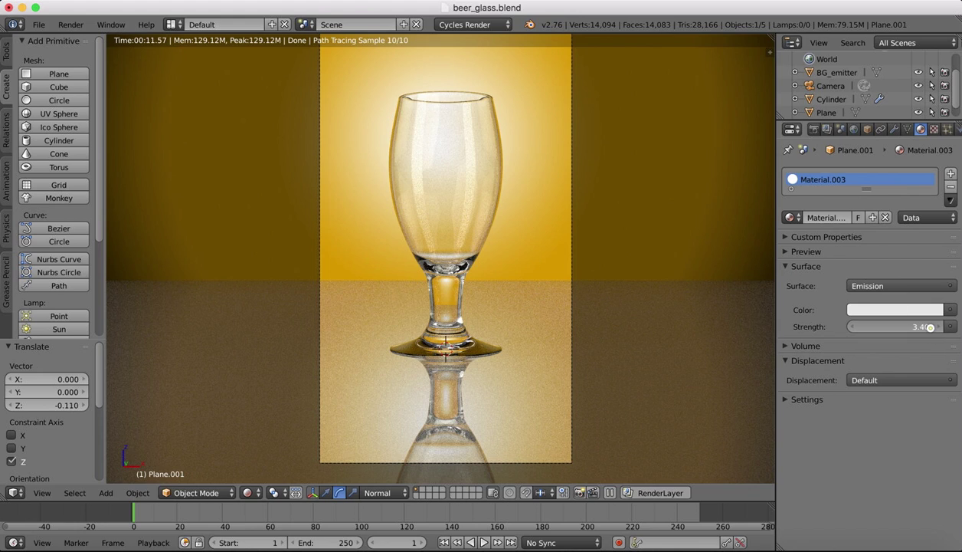
left_click_drag(930, 326, 904, 326)
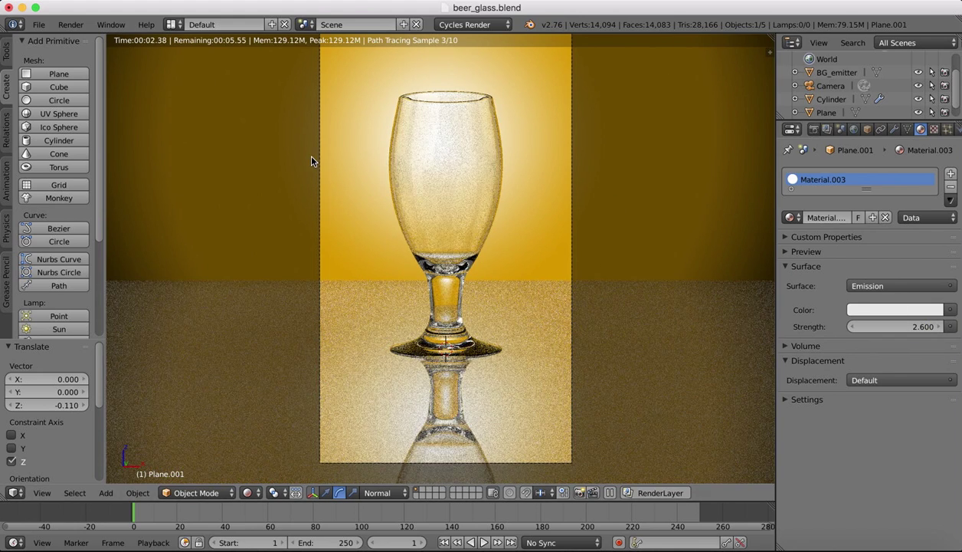
scroll(311, 161, "down", 3)
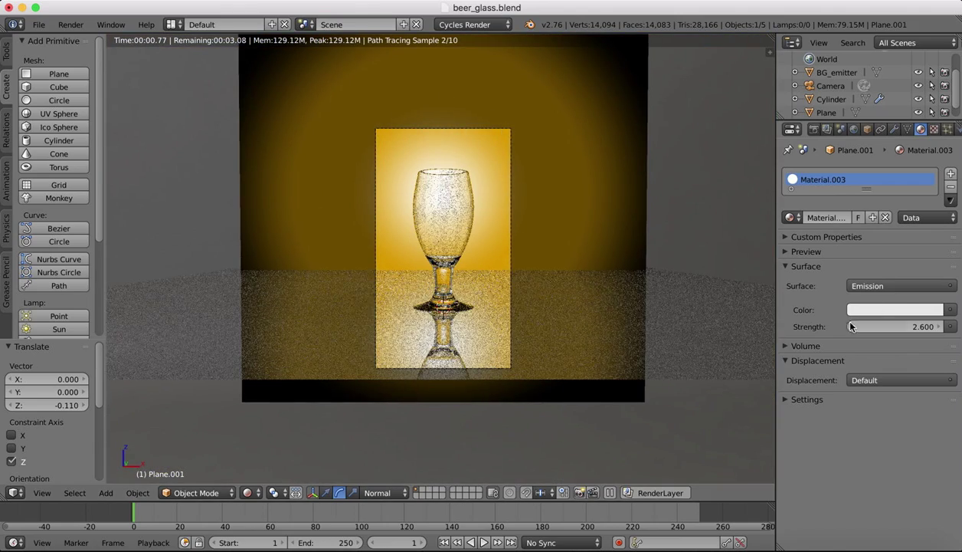
Set the emission colour to a warm red-orange and raise Strength to 4.200
left_click(892, 311)
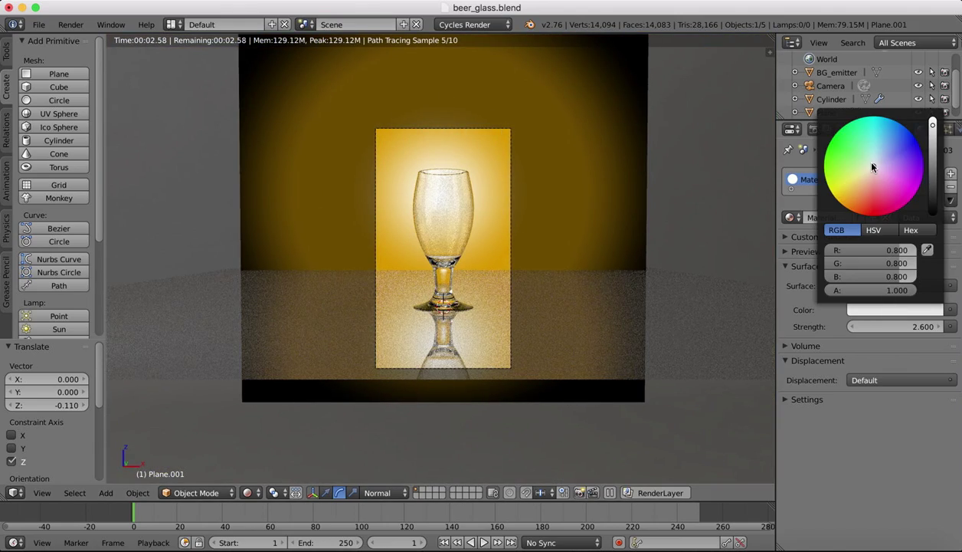
mouse_move(855, 159)
left_mouse_down()
mouse_move(852, 182)
mouse_move(873, 211)
left_mouse_up()
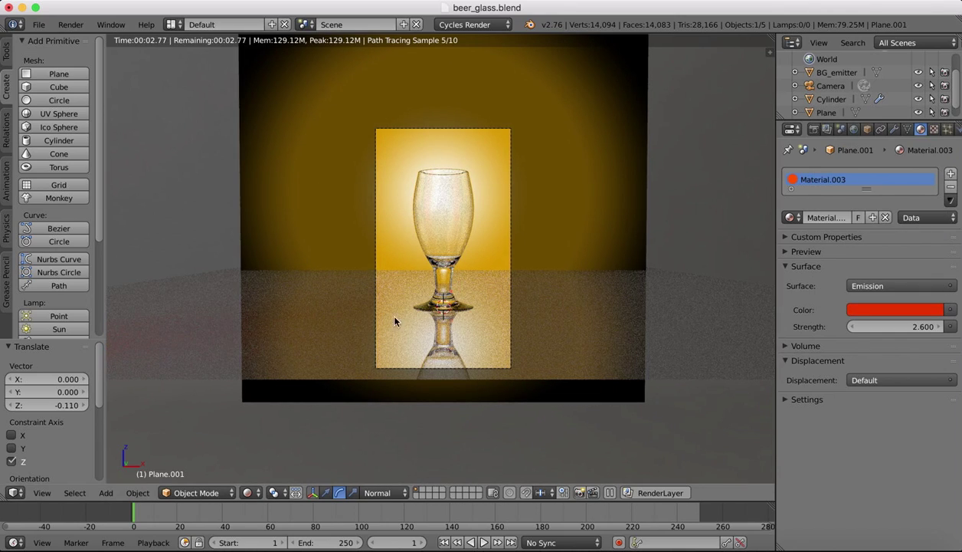
scroll(441, 218, "up", 5)
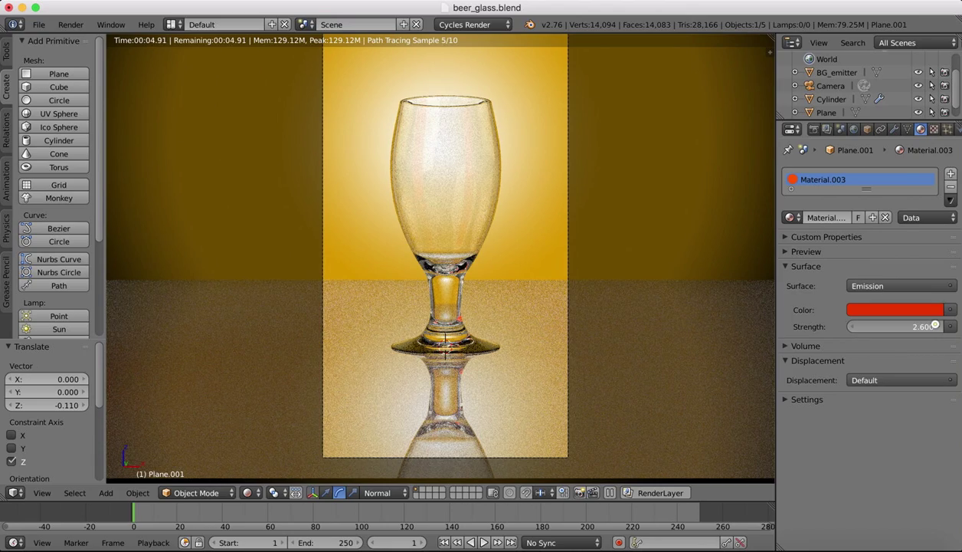
mouse_move(936, 326)
left_mouse_down()
mouse_move(958, 326)
mouse_move(935, 325)
left_mouse_up()
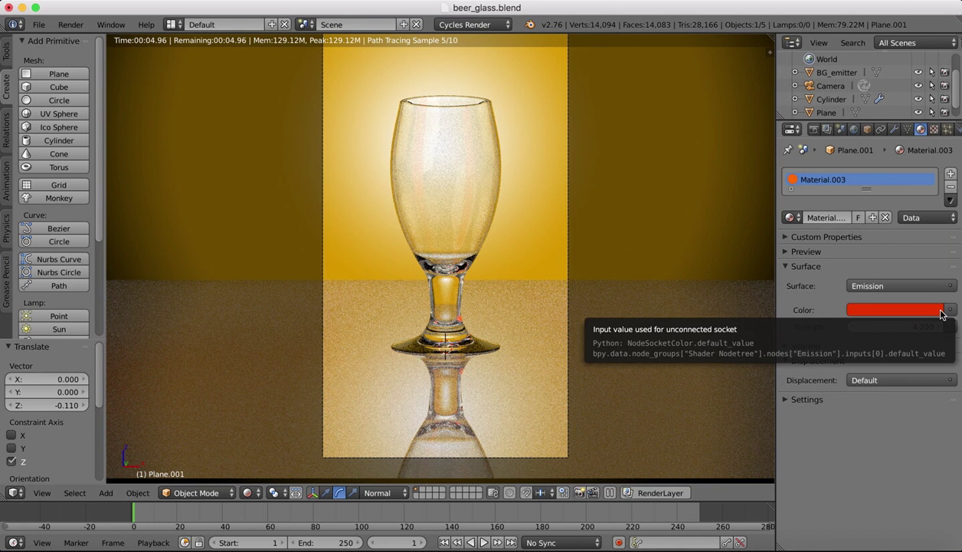
Leave the camera view, switch to Solid shading and orbit around the glass scene
key("KP_0")
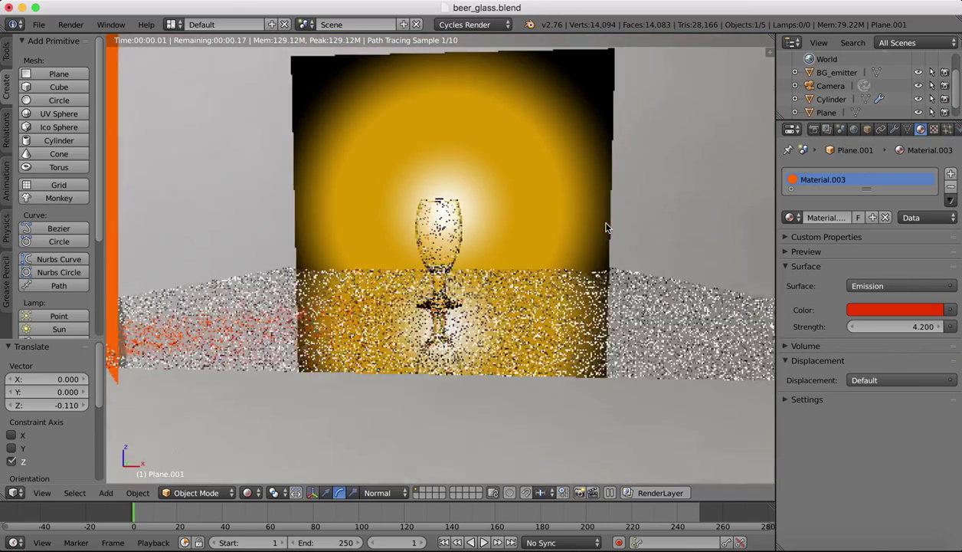
middle_click_drag(537, 275, 298, 419)
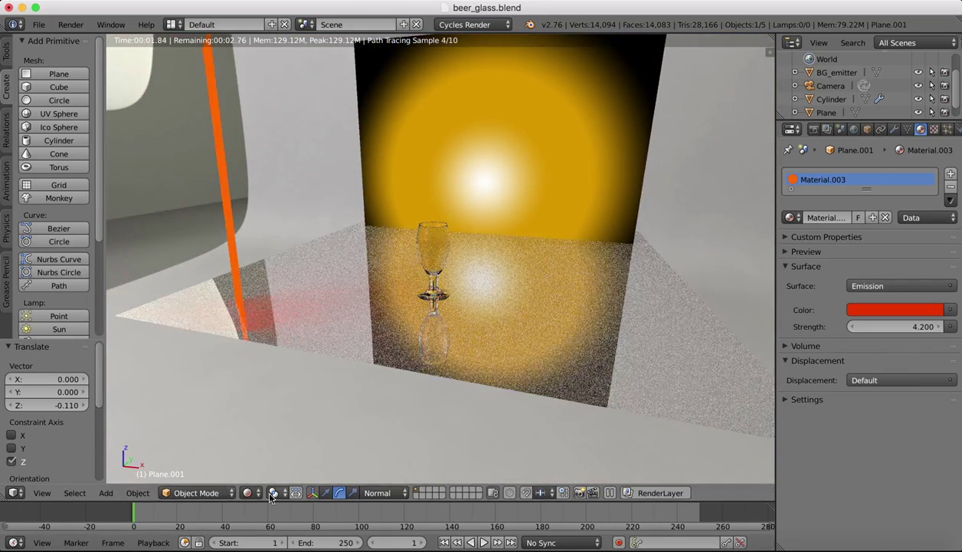
left_click(271, 494)
left_click(283, 445)
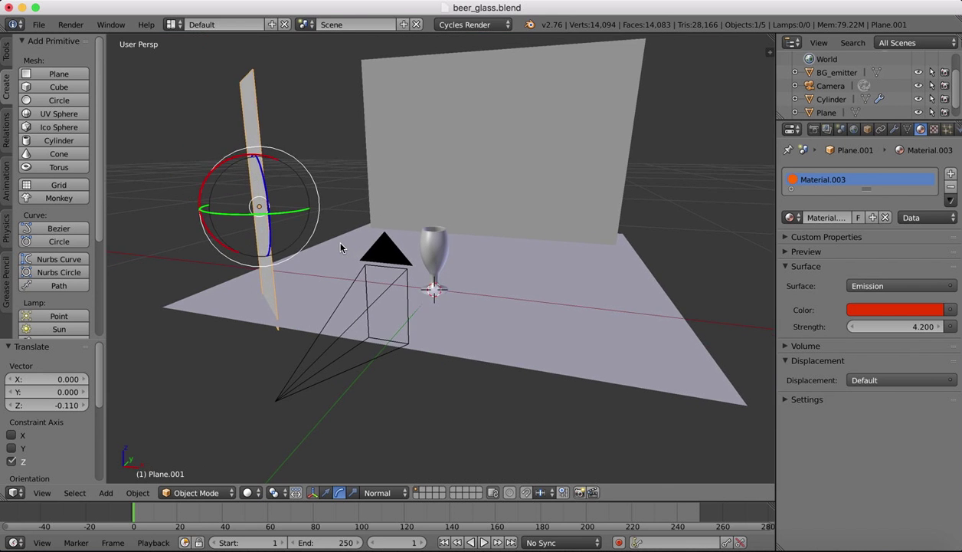
middle_click_drag(341, 247, 274, 418)
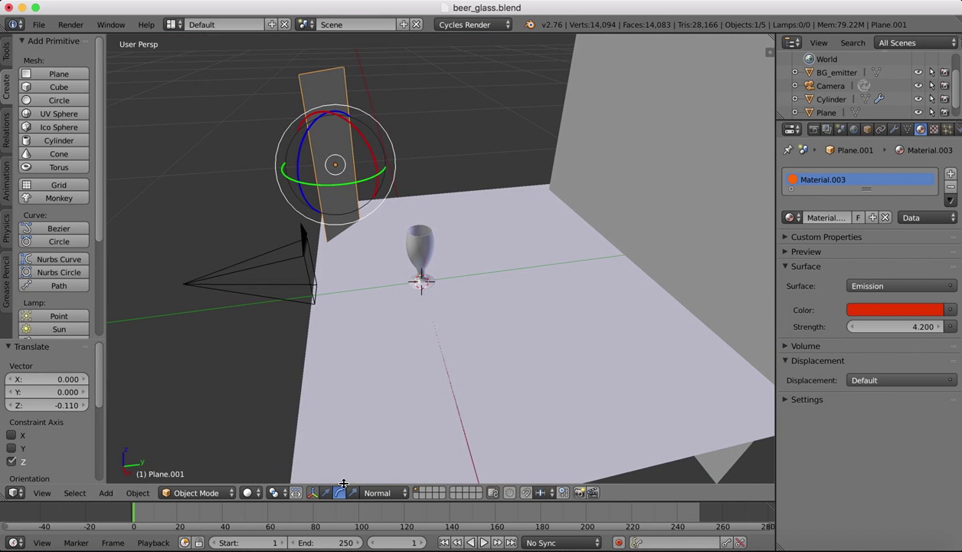
Enable the move manipulator and slide emission strip Plane.001 along X to 0.100
left_click(314, 493, "shift")
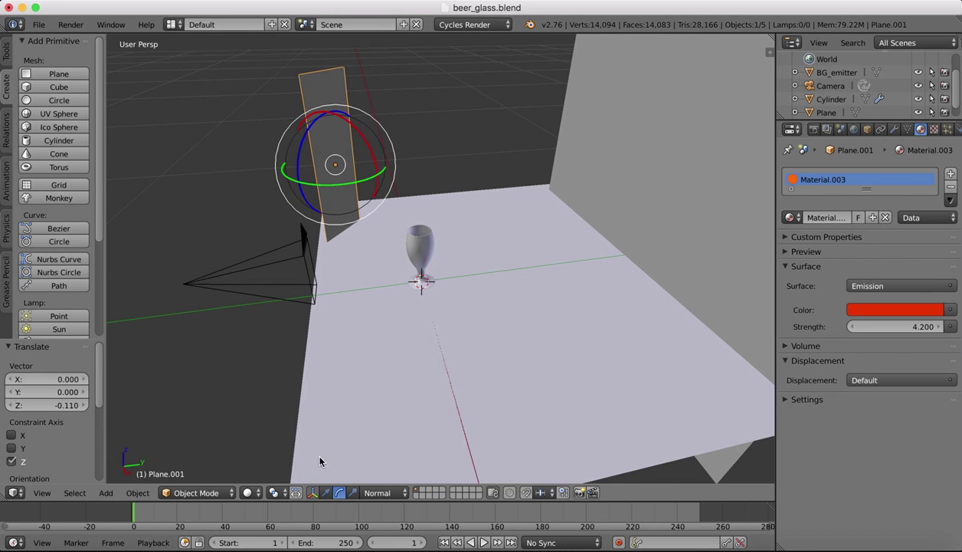
left_click(307, 494)
left_click(309, 494)
left_click(330, 494, "shift")
left_click_drag(301, 158, 321, 161)
middle_click_drag(455, 168, 455, 170)
left_click(366, 300)
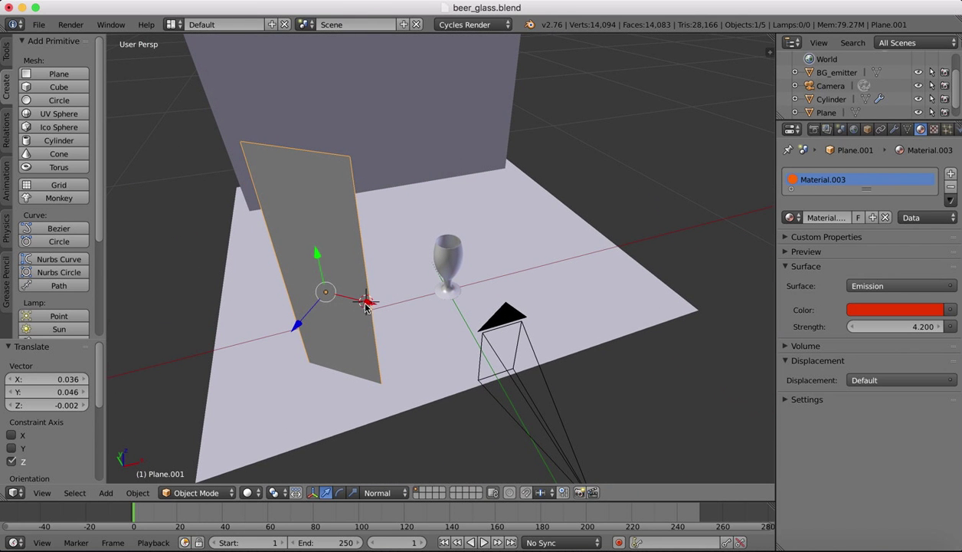
left_click_drag(366, 303, 434, 321)
Switch the viewport to Rendered shading to see the strip glowing beside the glass
left_click(250, 491)
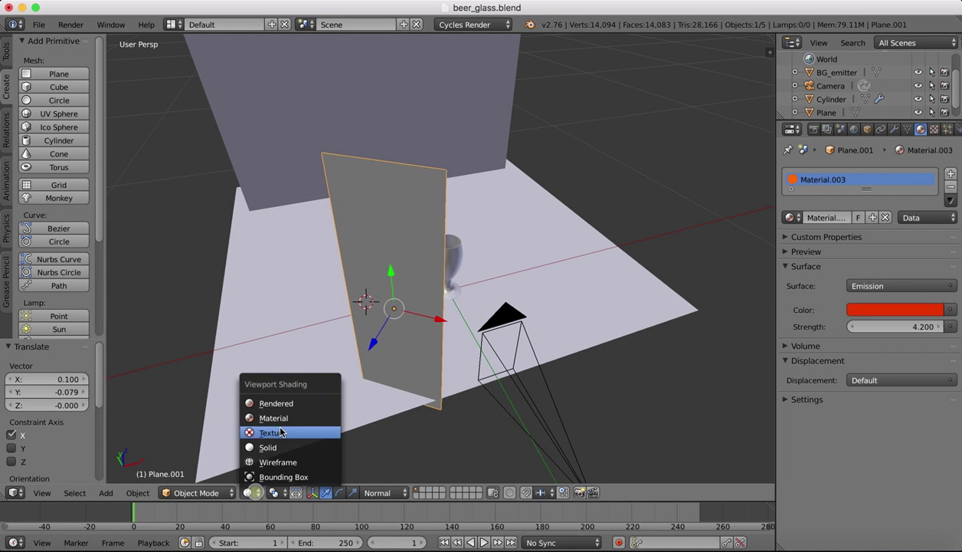
left_click(275, 403)
mouse_move(367, 300)
middle_mouse_down()
mouse_move(488, 249)
mouse_move(322, 360)
middle_mouse_up()
View the scene through the camera
left_click(43, 492)
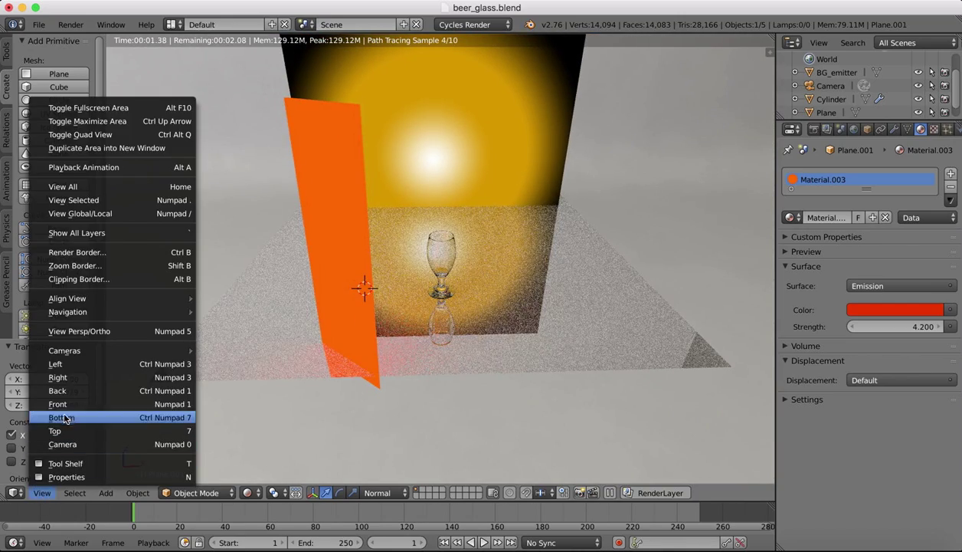
left_click(73, 444)
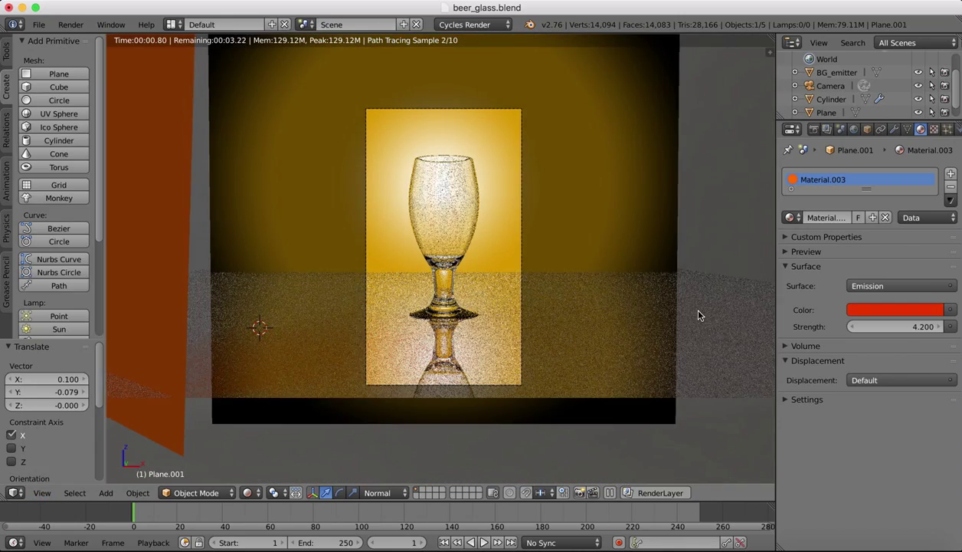
key("KP_0")
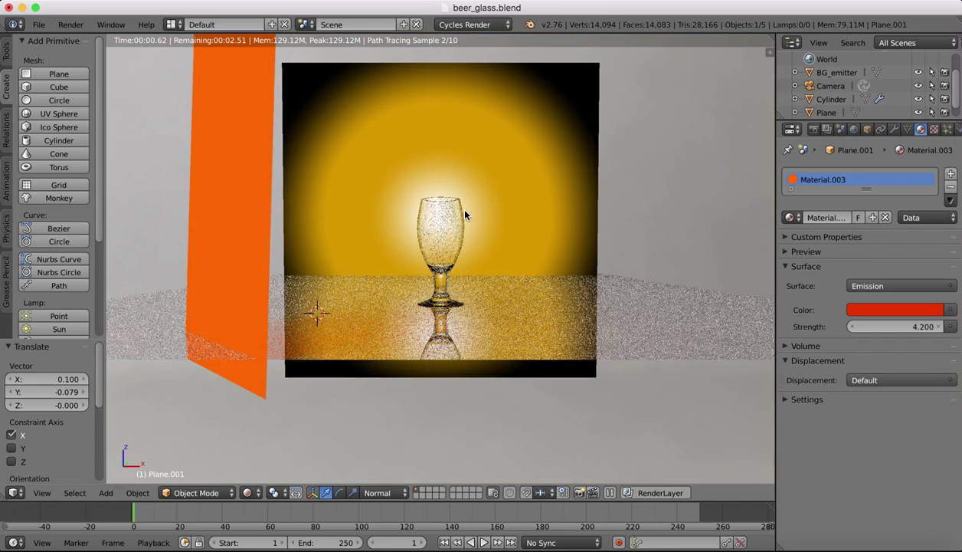
left_click(41, 494)
left_click(62, 440)
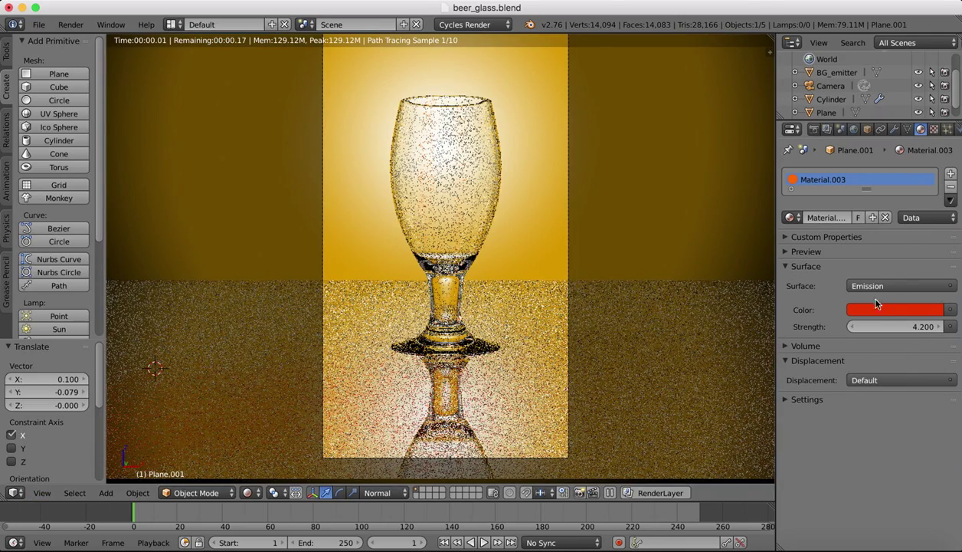
Make the strip's emission colour white by setting R and G to 1.000
left_click(895, 311)
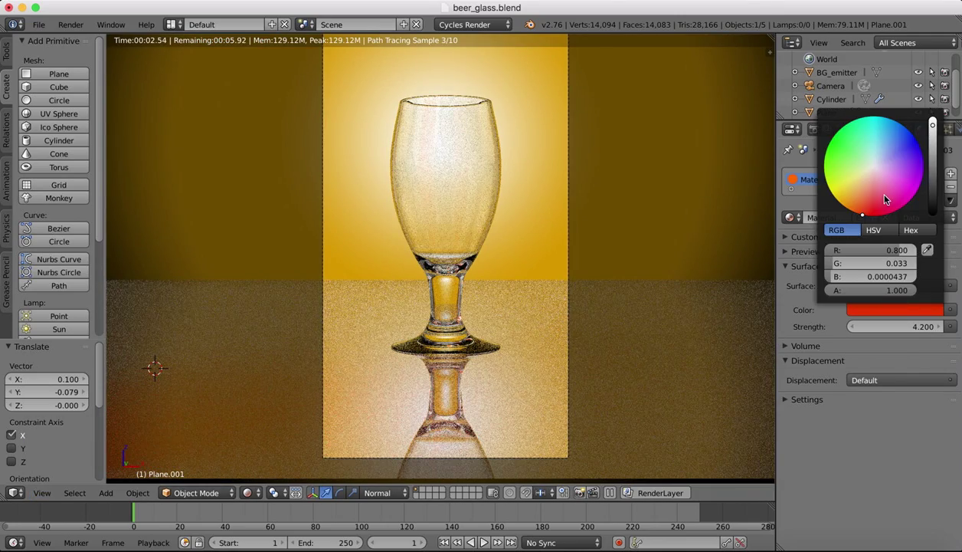
left_click(859, 215)
left_click_drag(827, 276, 881, 277)
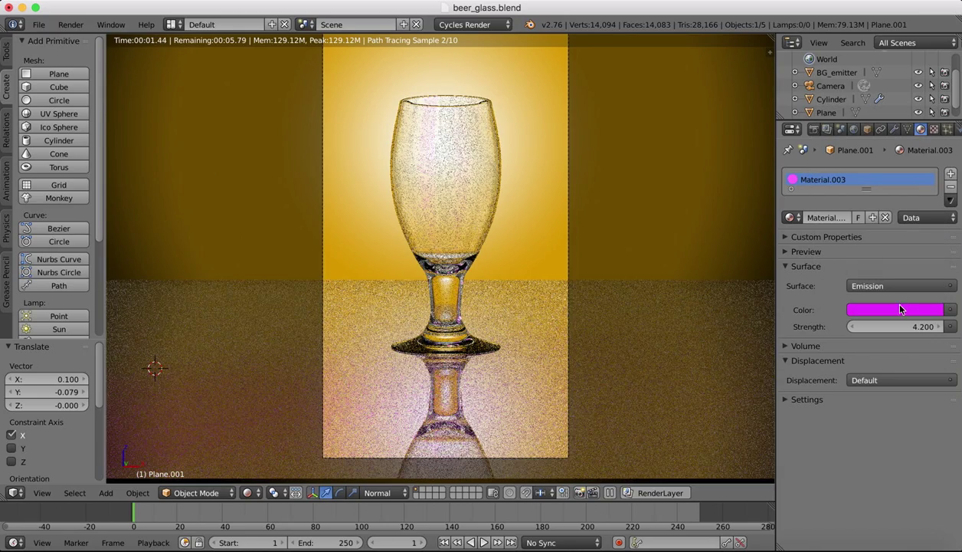
left_click(895, 310)
left_click(832, 263)
type("1")
key("Return")
left_click(834, 251)
type("1")
key("Return")
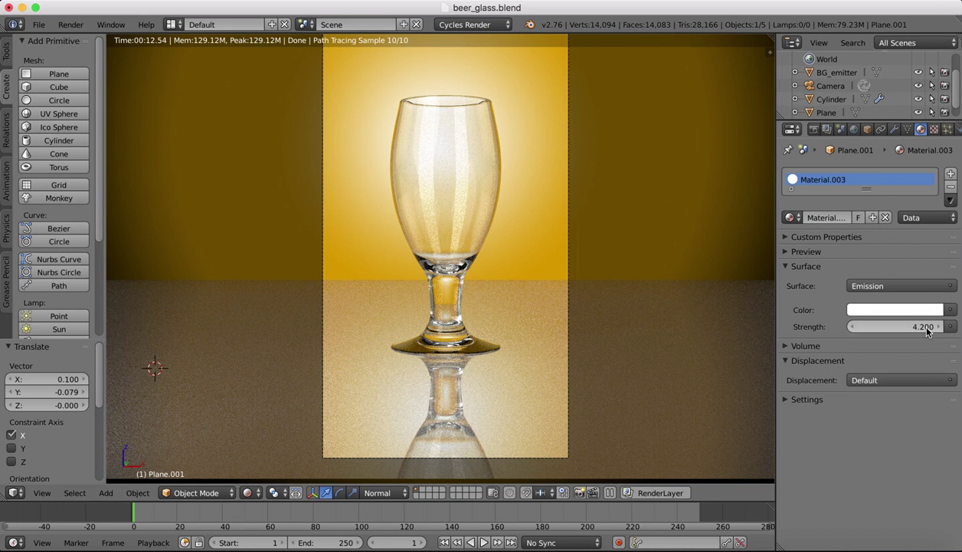
Lower Material.003's emission strength from 4.200 to 1.200
left_click_drag(923, 327, 923, 328)
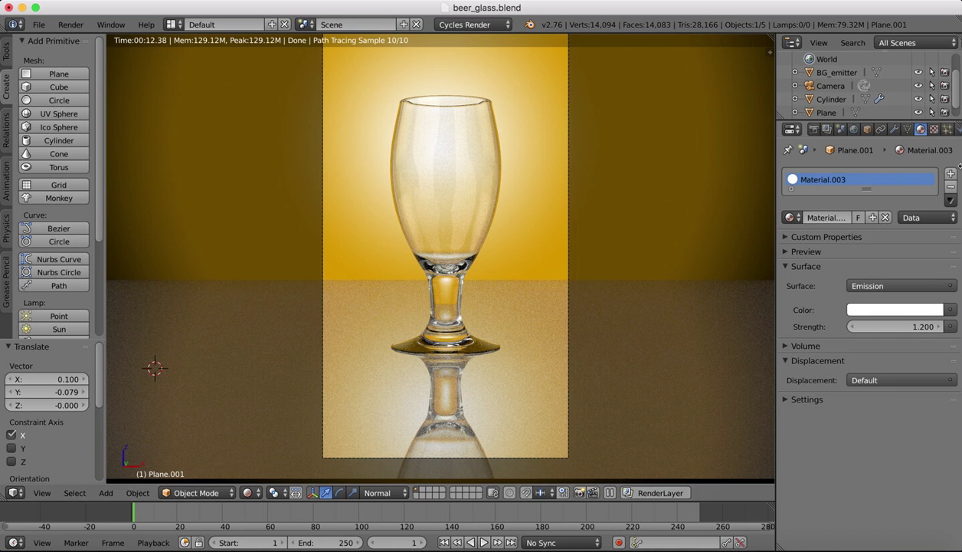
scroll(856, 103, "down", 1)
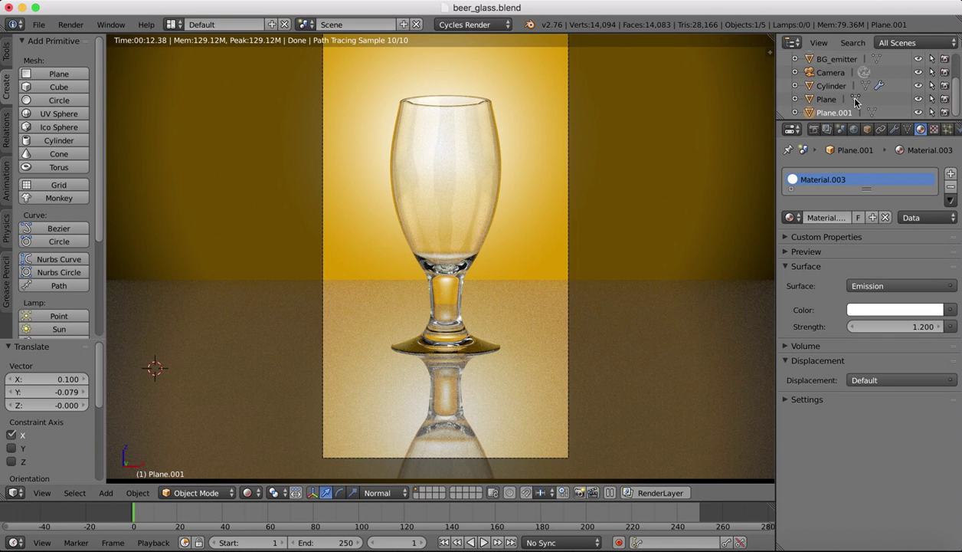
scroll(856, 103, "up", 3)
Select the camera, set its focal length to 68.70 mm, and use Solid shading
left_click(831, 107)
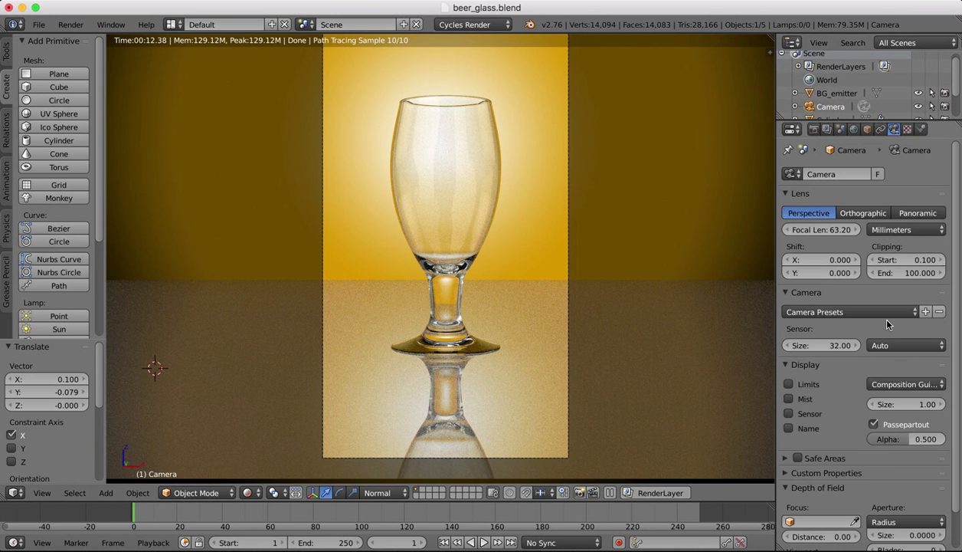
left_click_drag(841, 230, 841, 233)
left_click(250, 493)
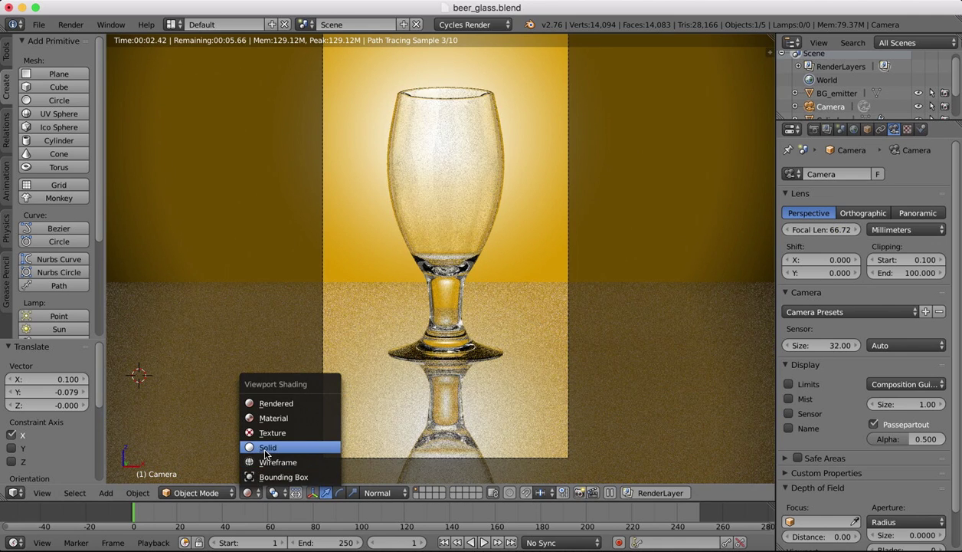
left_click(264, 447)
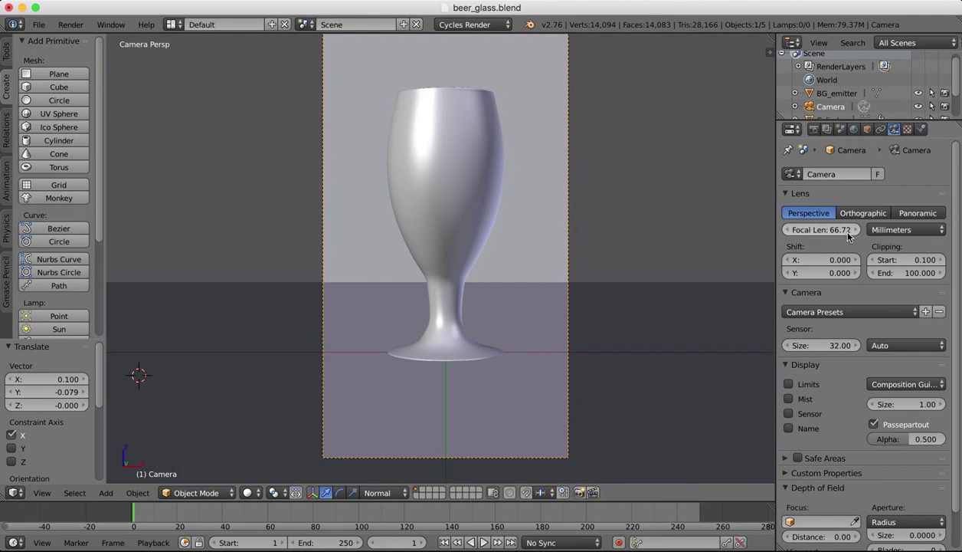
left_click_drag(848, 229, 848, 230)
Shift the camera slightly along Z and check the framing in Rendered shading
key("g")
key("x")
key("z")
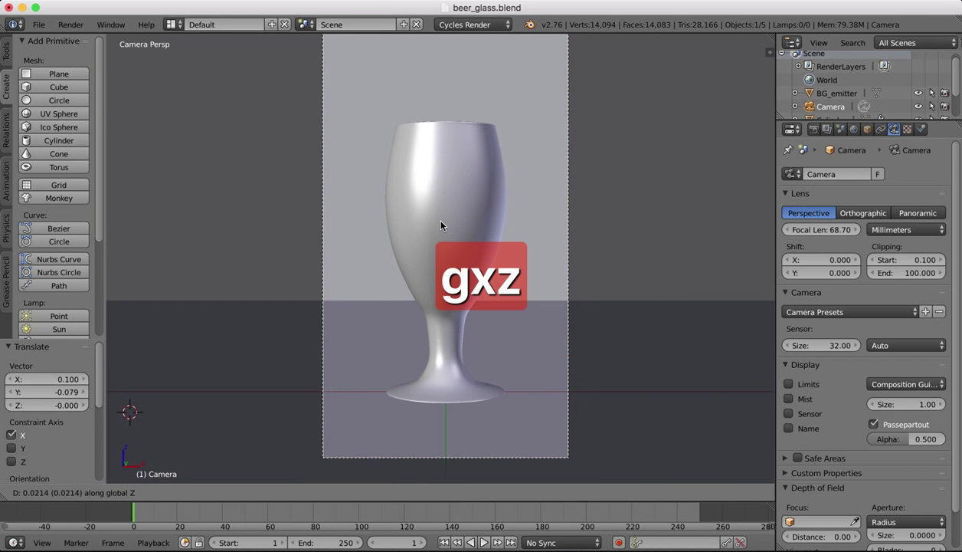
left_click(441, 226)
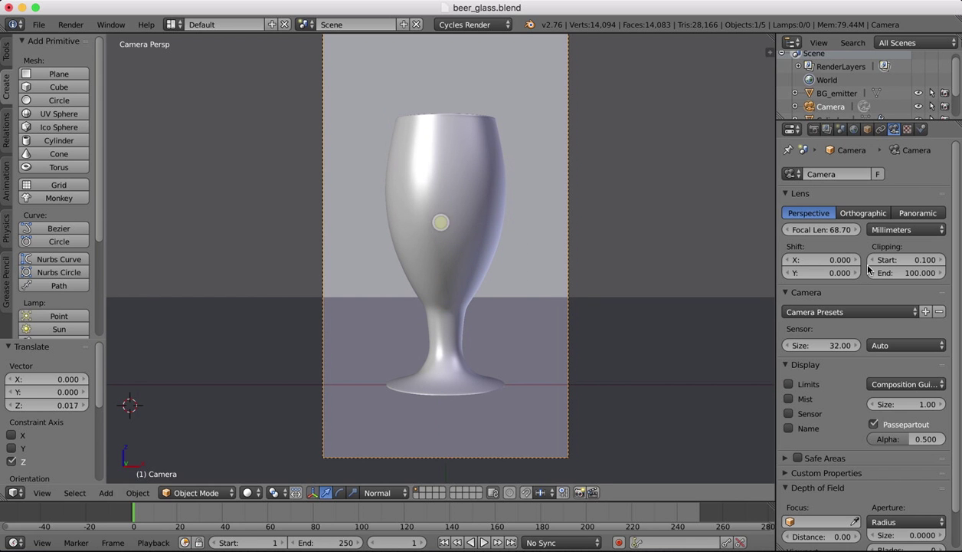
left_click(245, 494)
left_click(284, 400)
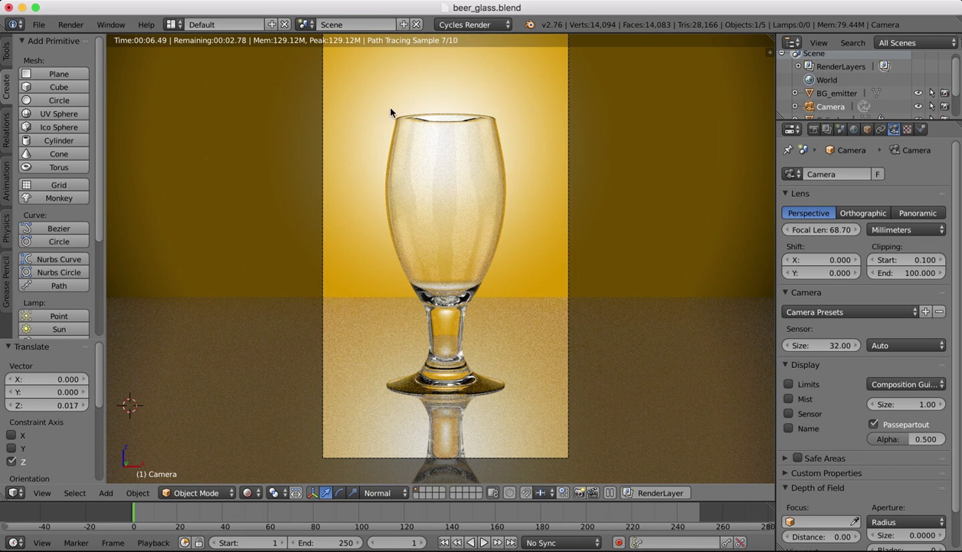
left_click(201, 491)
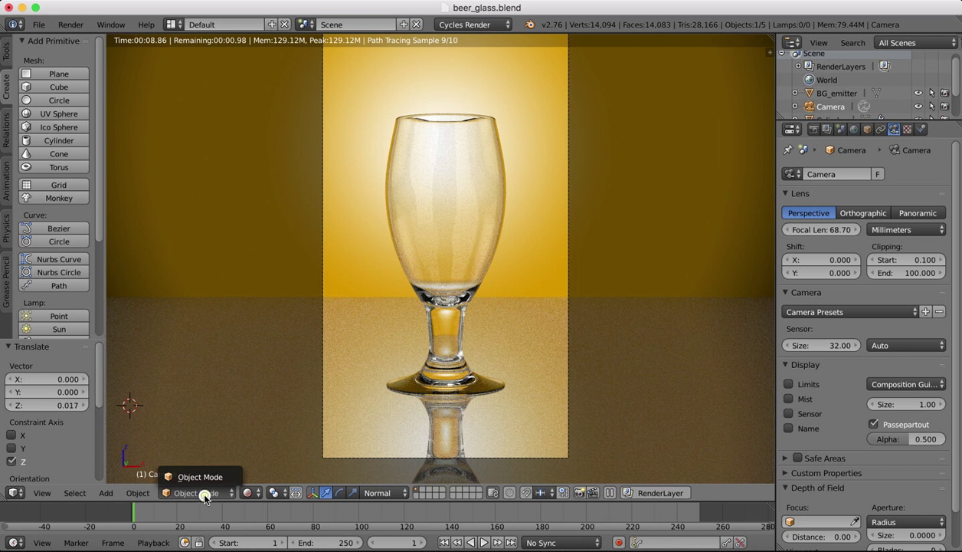
In Solid shading, move the camera closer along Y and lower it 0.013 on Z
left_click(247, 493)
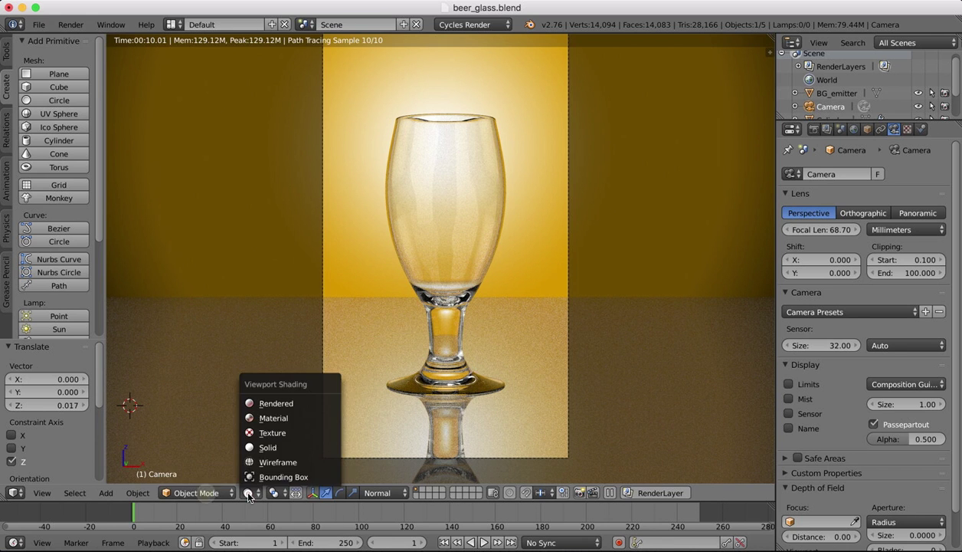
left_click(268, 447)
key("g")
key("y")
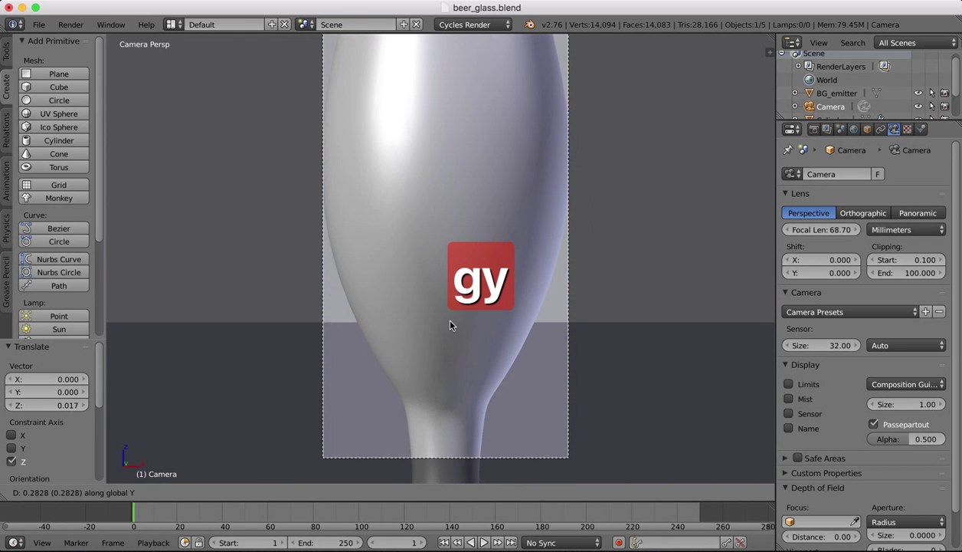
mouse_move(451, 317)
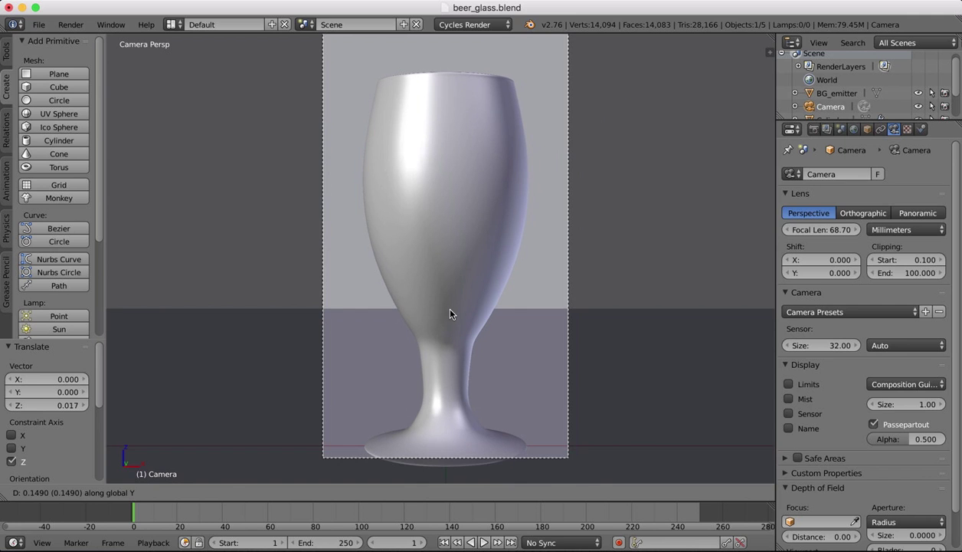
left_click(451, 309)
key("g")
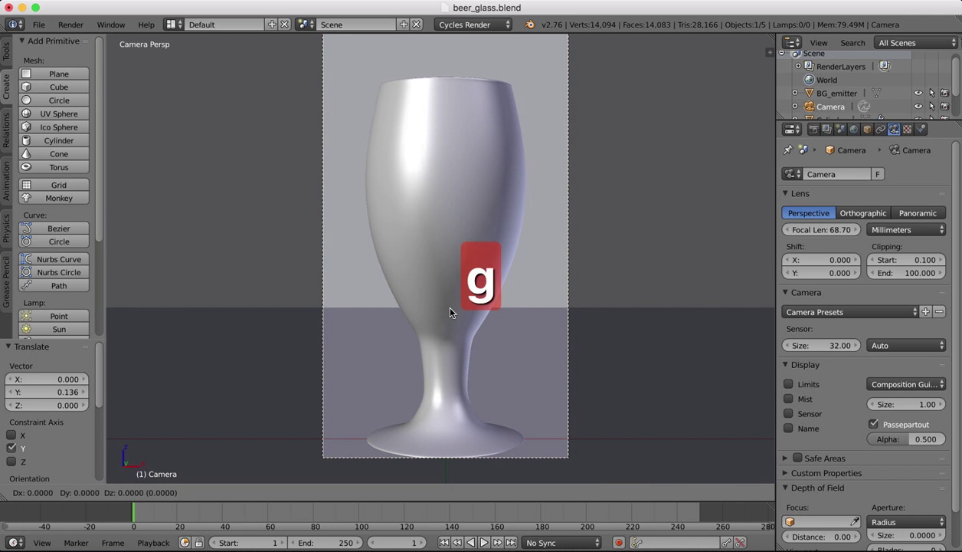
key("z")
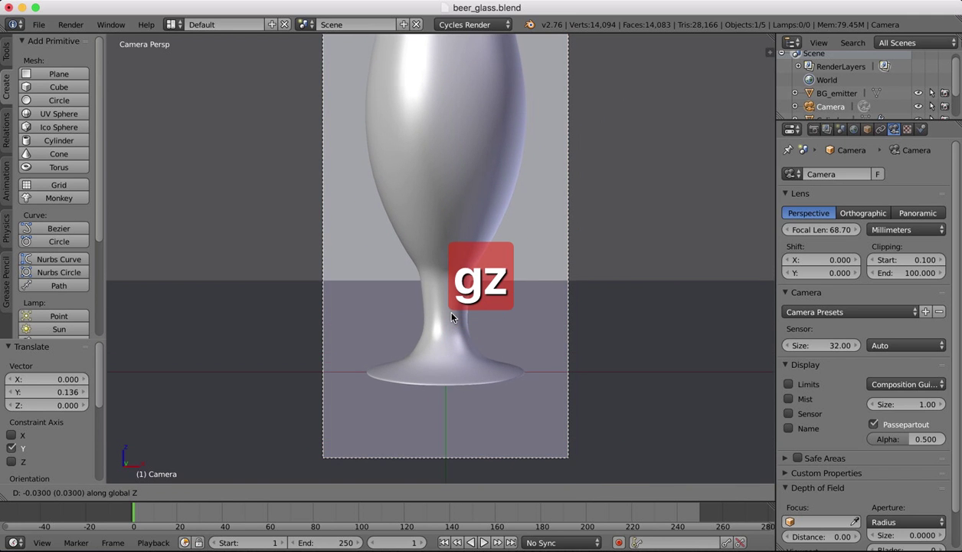
left_click(451, 313)
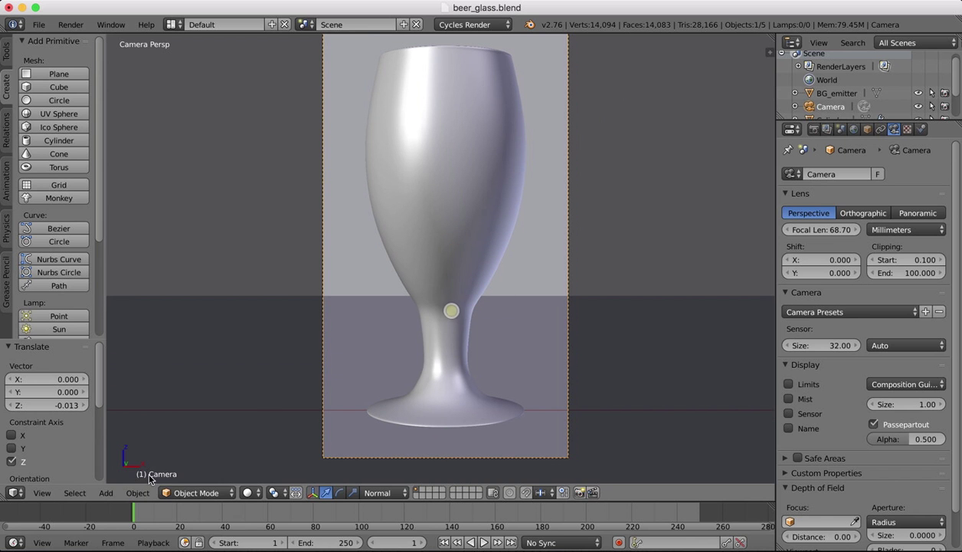
Return to Rendered shading and raise the camera 0.004 on Z
left_click(247, 493)
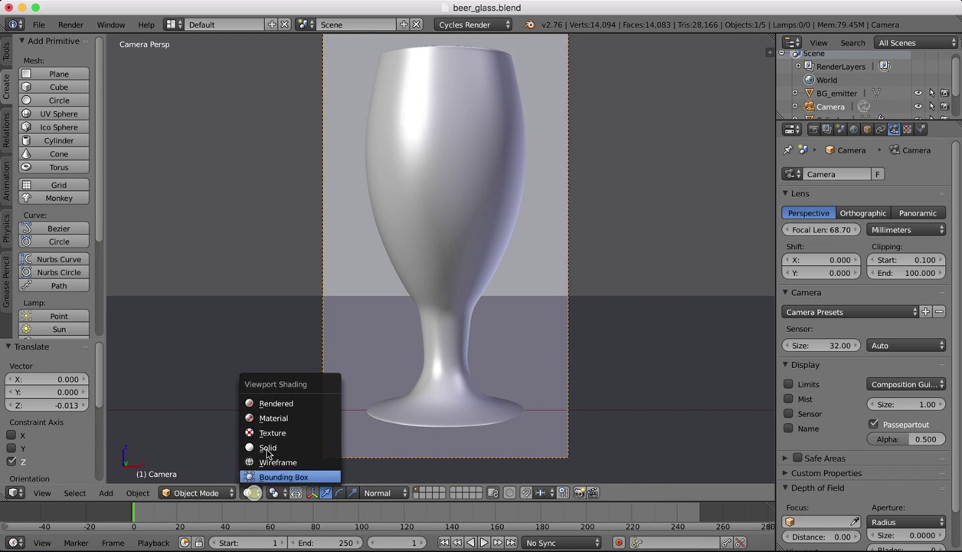
left_click(272, 402)
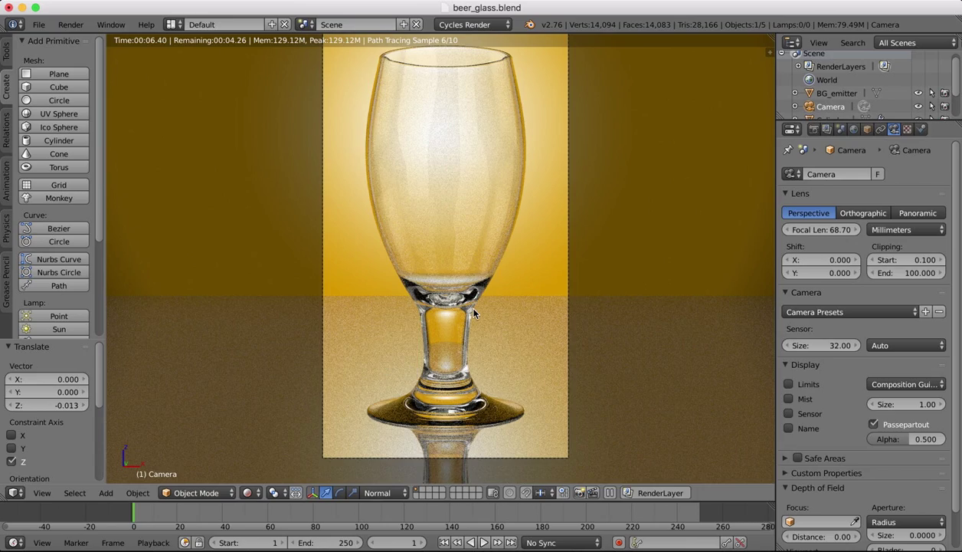
key("g")
key("z")
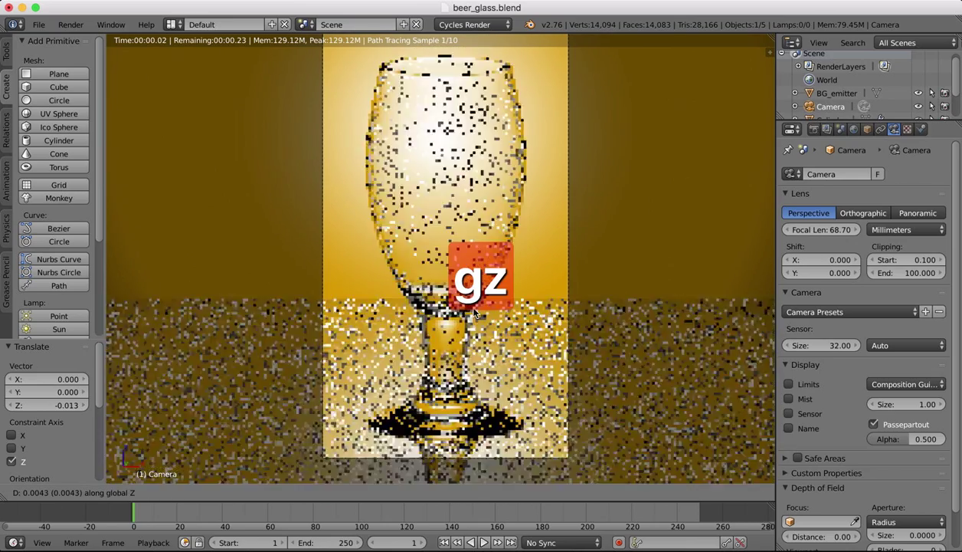
left_click(469, 306)
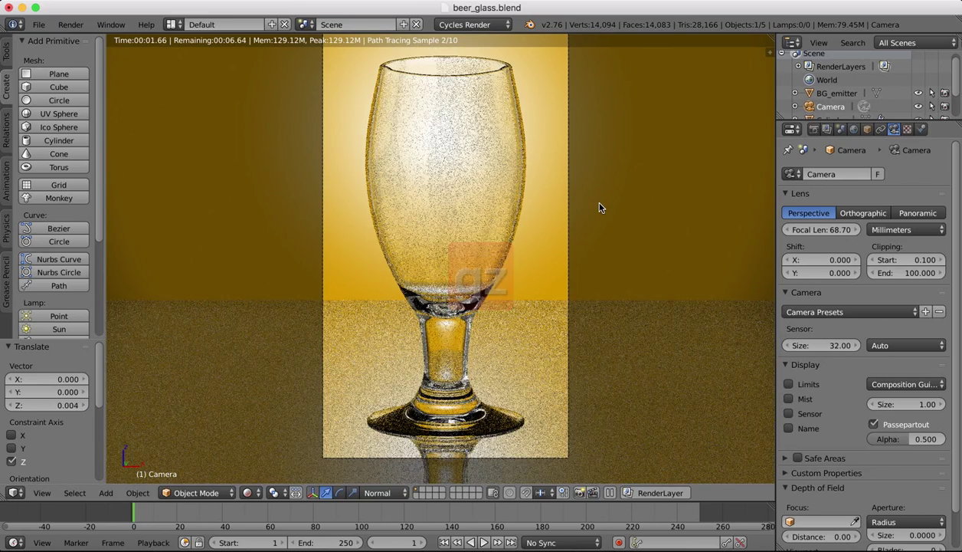